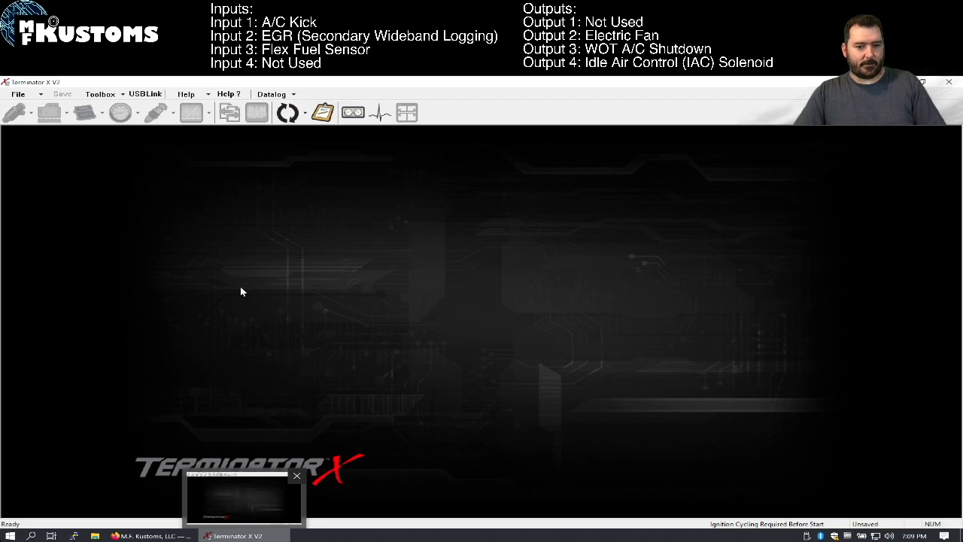
Open the global file 20221013_86-93_Mustang_MFAdapter.terx from the MFKustoms_Demo folder.
{"action": "left_click", "coordinate": [40, 99]}
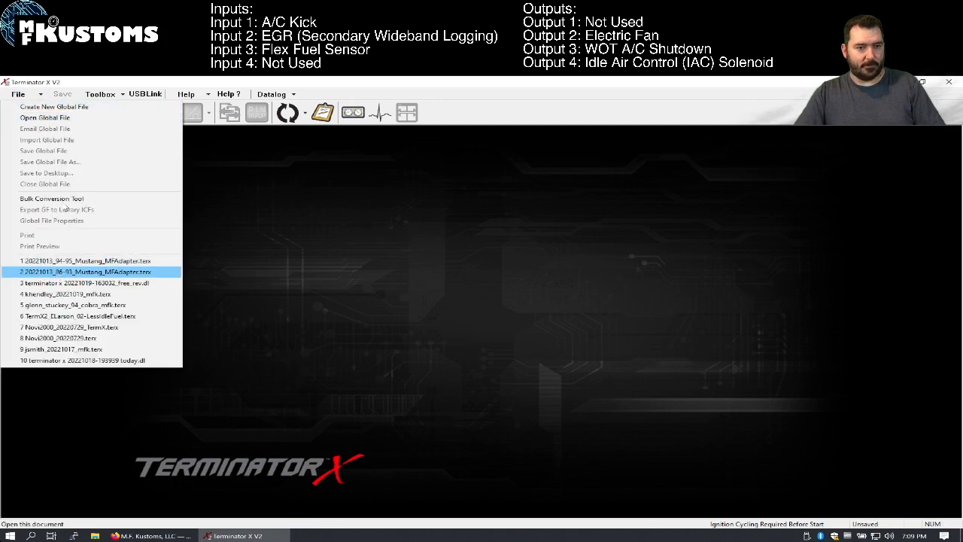
{"action": "left_click", "coordinate": [70, 120]}
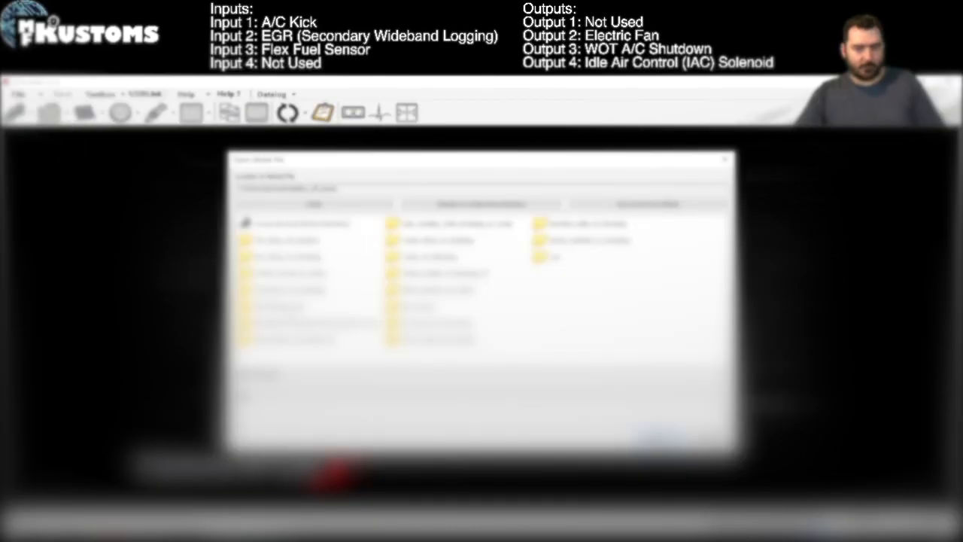
{"action": "left_click", "coordinate": [281, 307]}
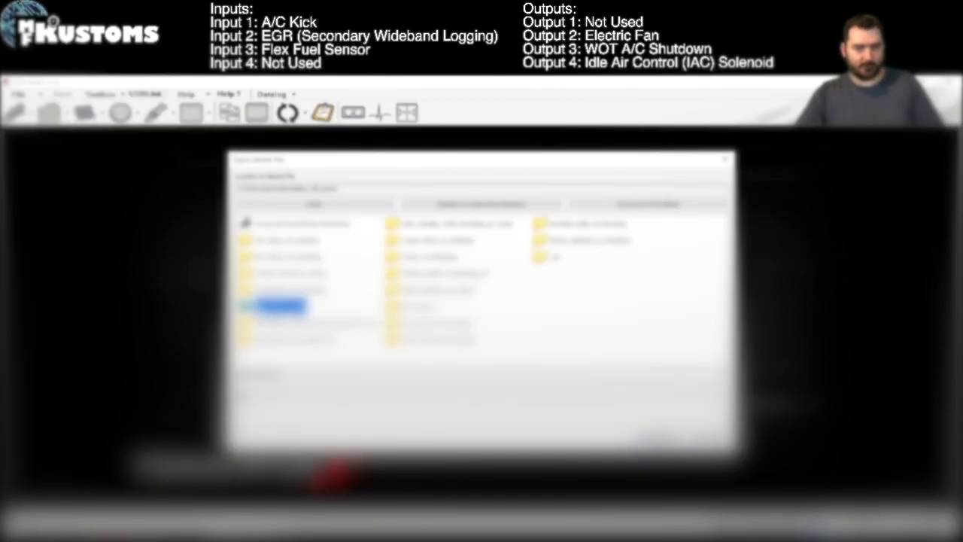
{"action": "double_click", "coordinate": [260, 309]}
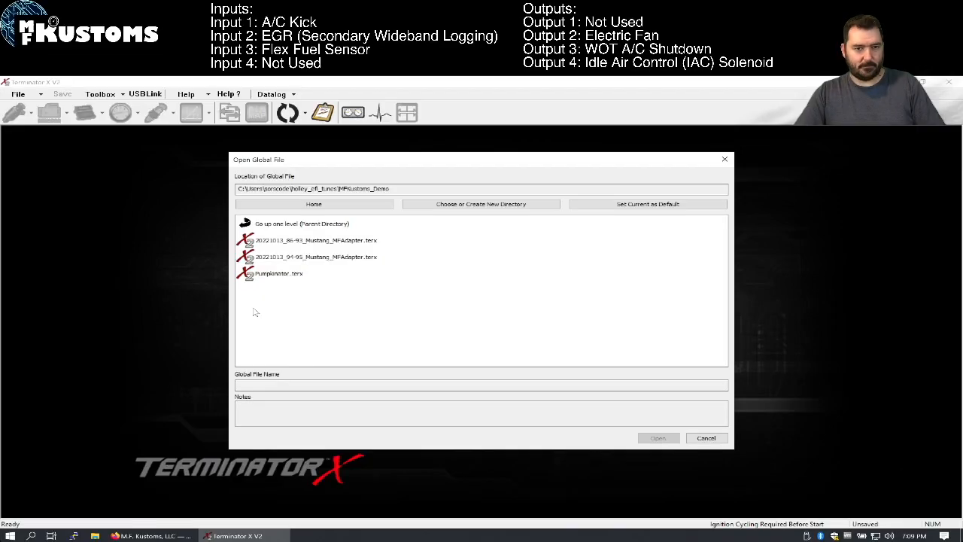
{"action": "left_click", "coordinate": [287, 244]}
{"action": "left_click", "coordinate": [667, 441]}
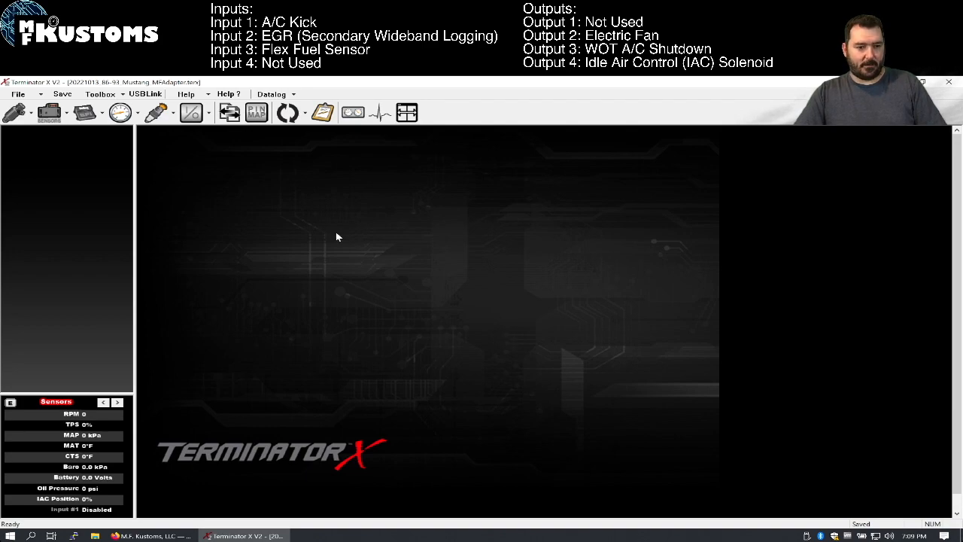
Set the AC Kick input type to +12V in the system parameters' Inputs/Outputs.
{"action": "left_click", "coordinate": [86, 117]}
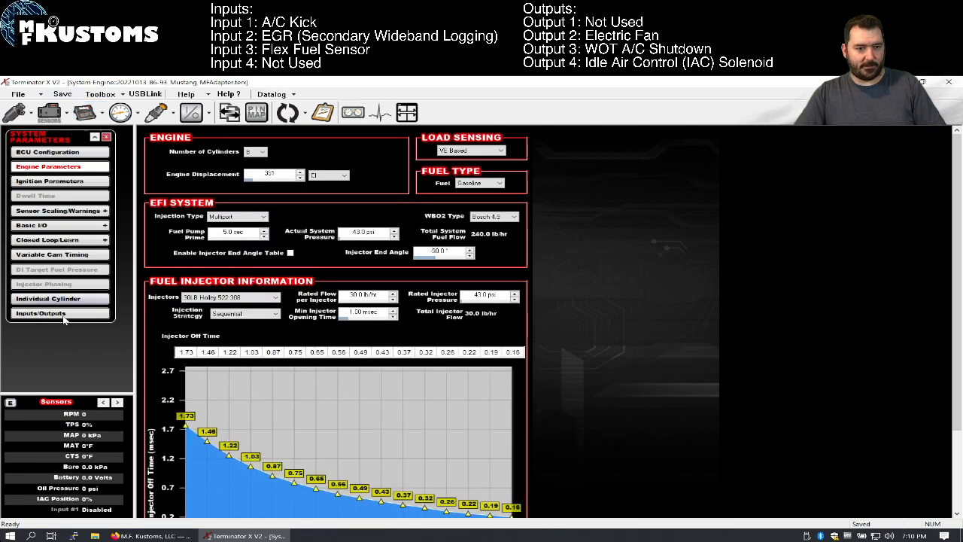
{"action": "left_click", "coordinate": [63, 316]}
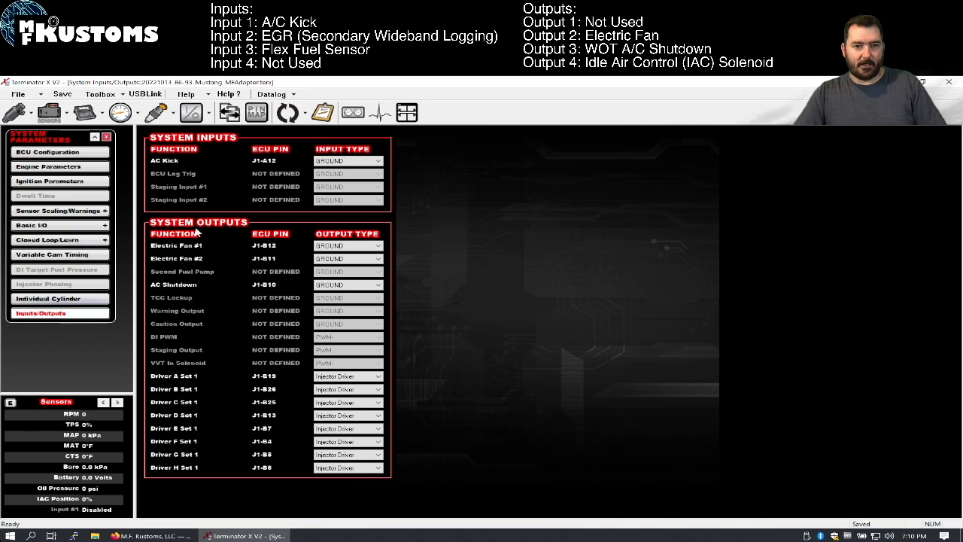
{"action": "left_click", "coordinate": [360, 162]}
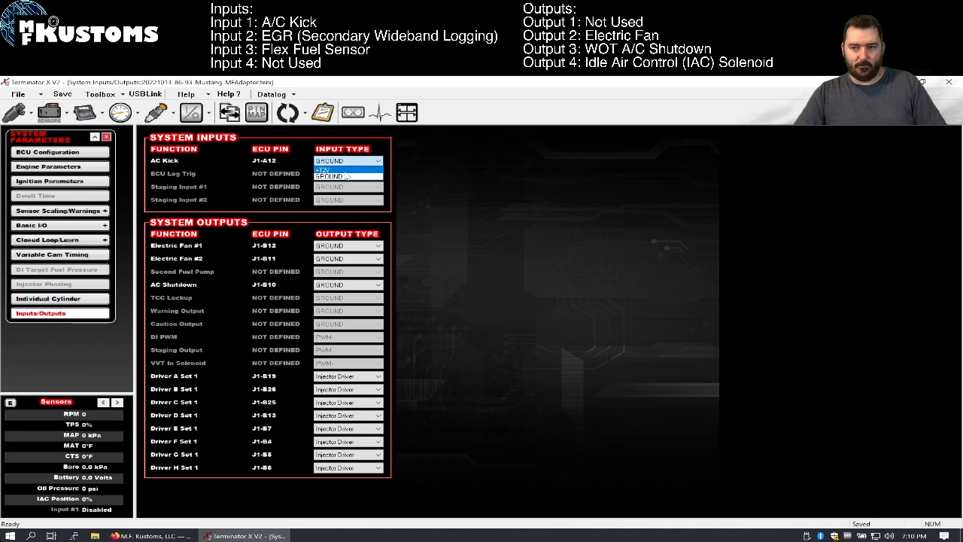
{"action": "left_click", "coordinate": [347, 171]}
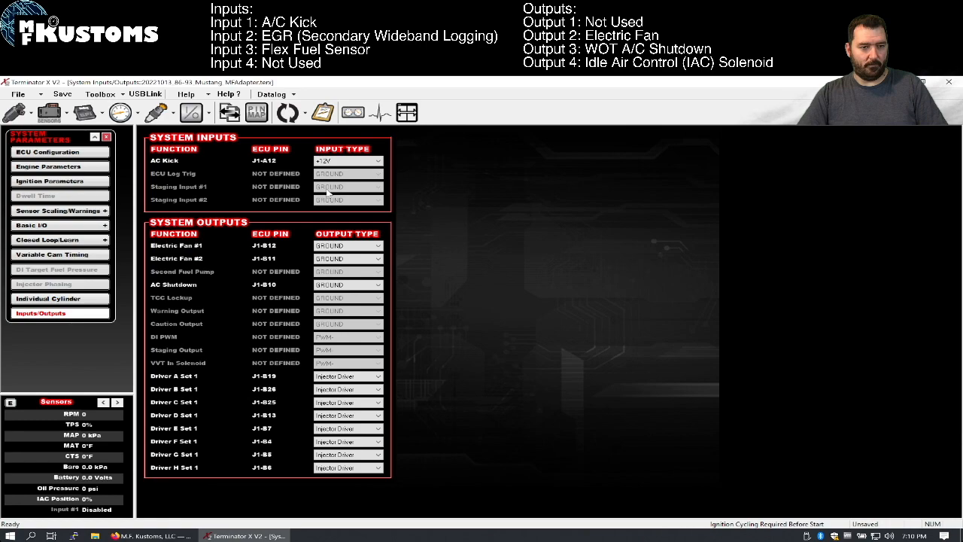
Disable electric Fan #1 and Fan #2 in the Basic I/O settings and collapse the System Parameters list.
{"action": "left_click", "coordinate": [82, 227]}
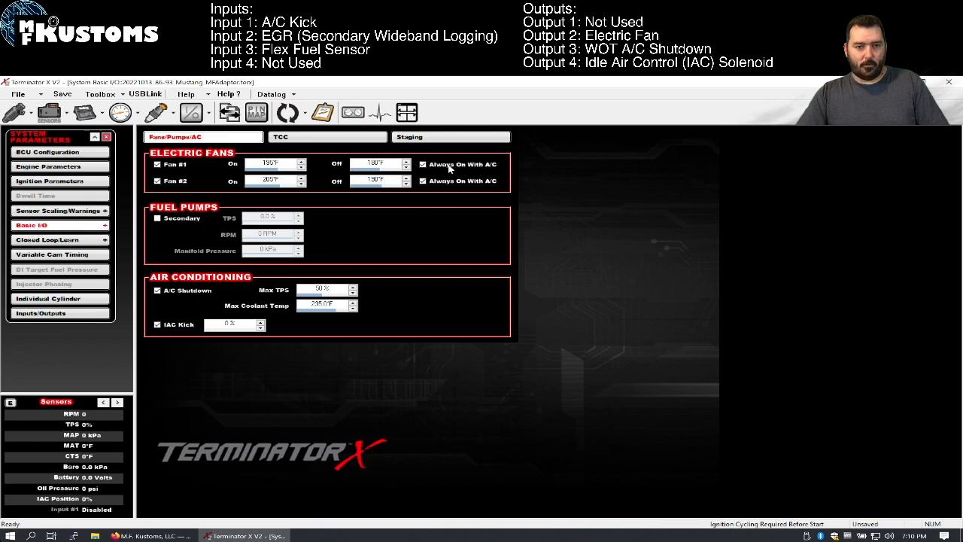
{"action": "left_click", "coordinate": [157, 164]}
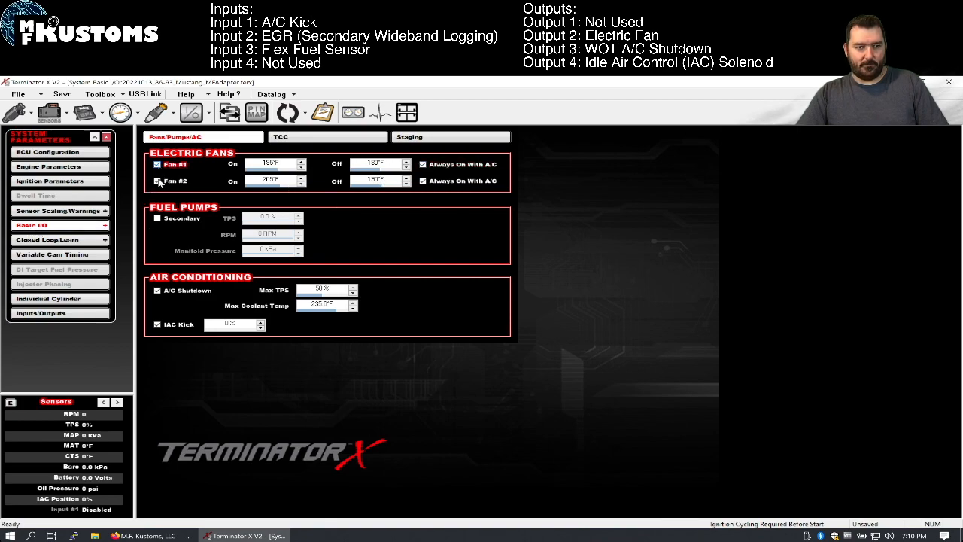
{"action": "left_click", "coordinate": [157, 181]}
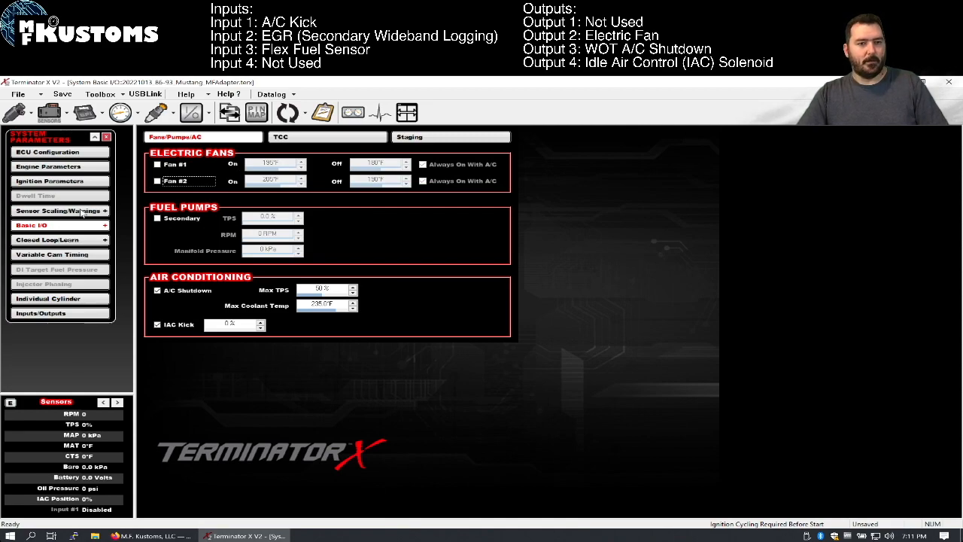
{"action": "left_click", "coordinate": [94, 138]}
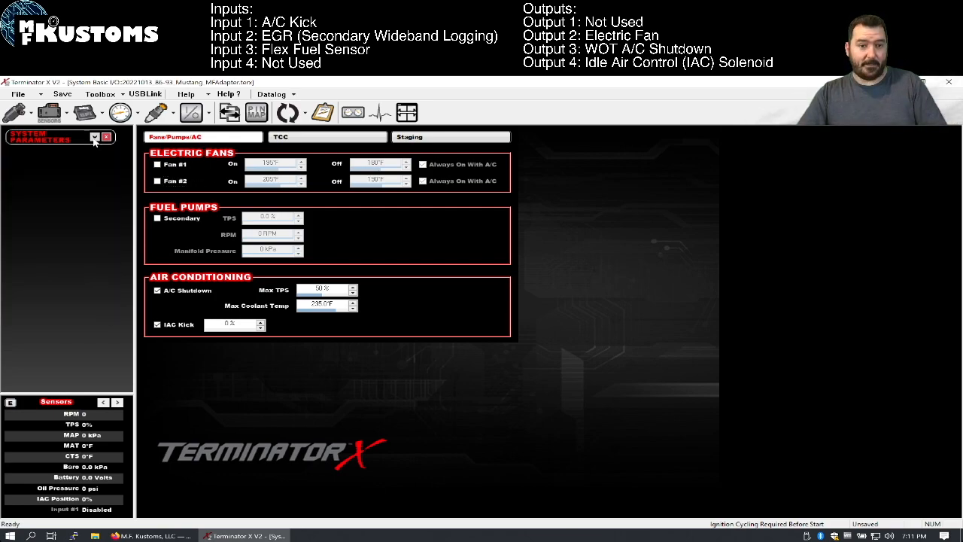
Switch to Firefox and open the 1986-1993 Ford Mustang MFAdapter product page among all EFI adapters on the M.F. Kustoms site.
{"action": "left_click", "coordinate": [170, 535]}
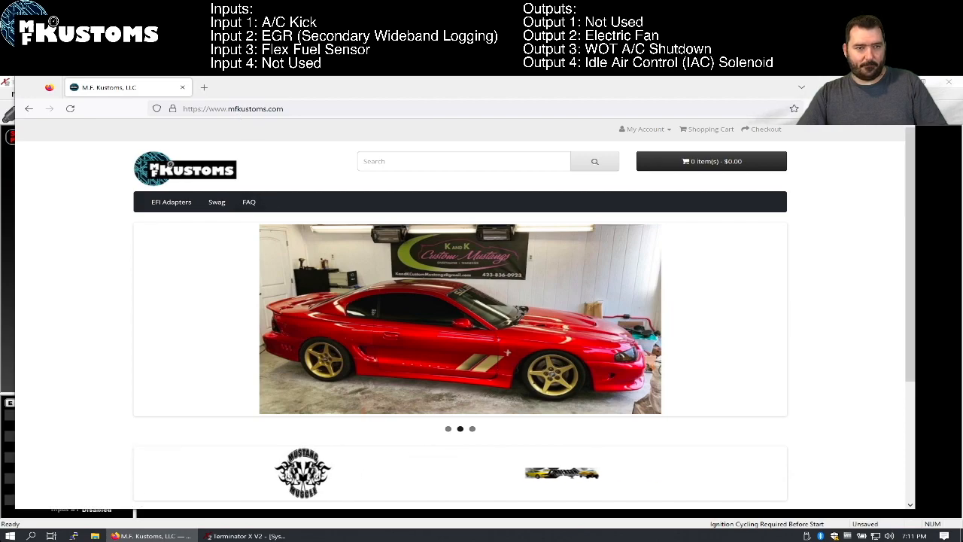
{"action": "left_click", "coordinate": [184, 203]}
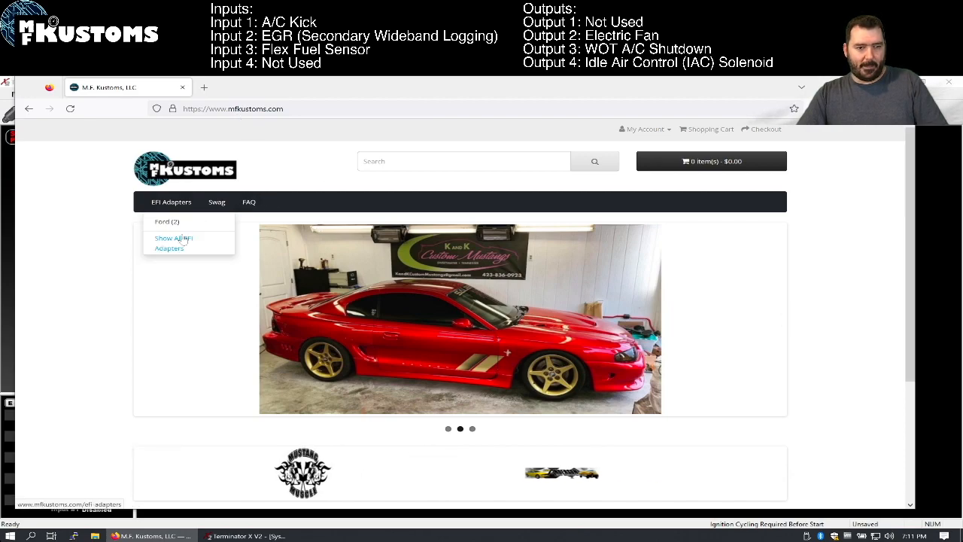
{"action": "left_click", "coordinate": [181, 245]}
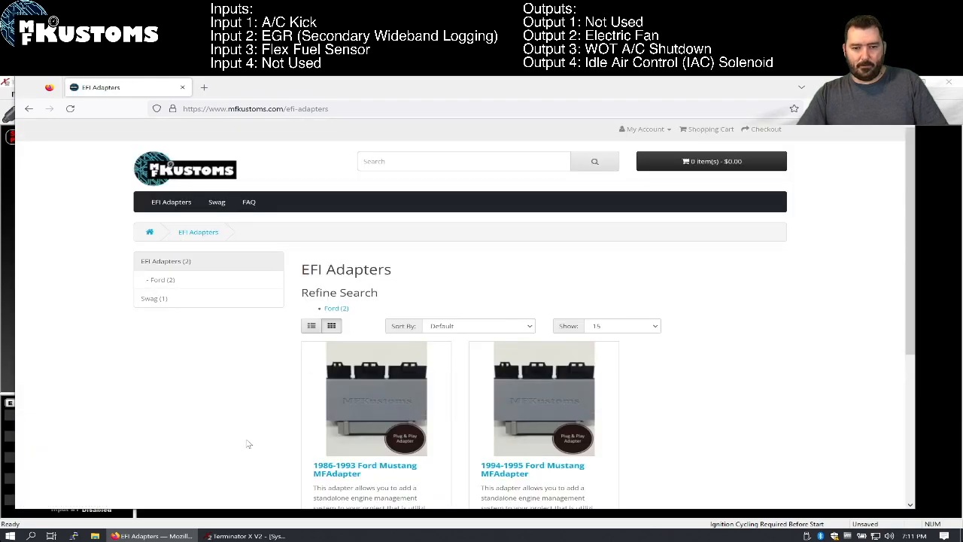
{"action": "left_click", "coordinate": [337, 471]}
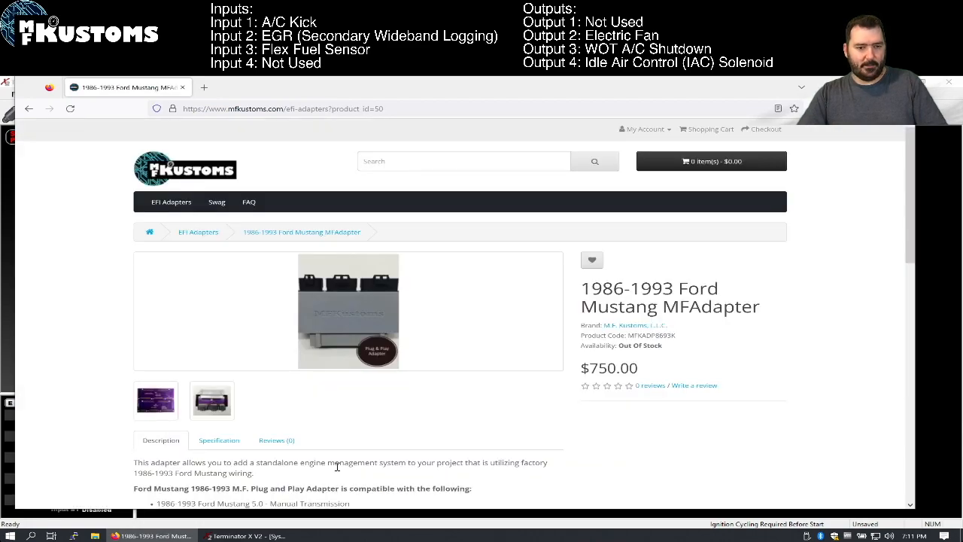
Download the 1986-1993 Inputs/Outputs ICF from the Holley Individual ICFs in the product's specification.
{"action": "left_click", "coordinate": [218, 440]}
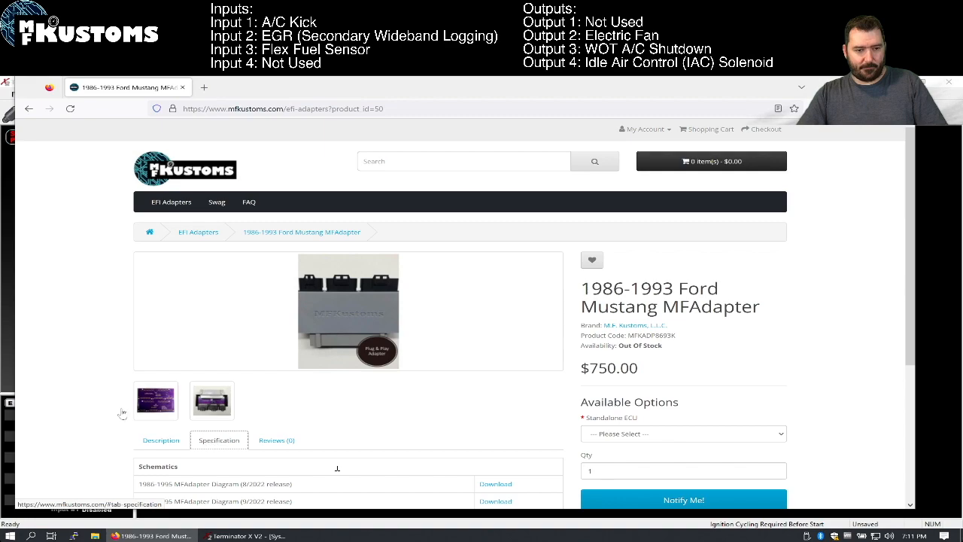
{"action": "scroll", "coordinate": [123, 412], "scroll_direction": "down", "scroll_amount": 5}
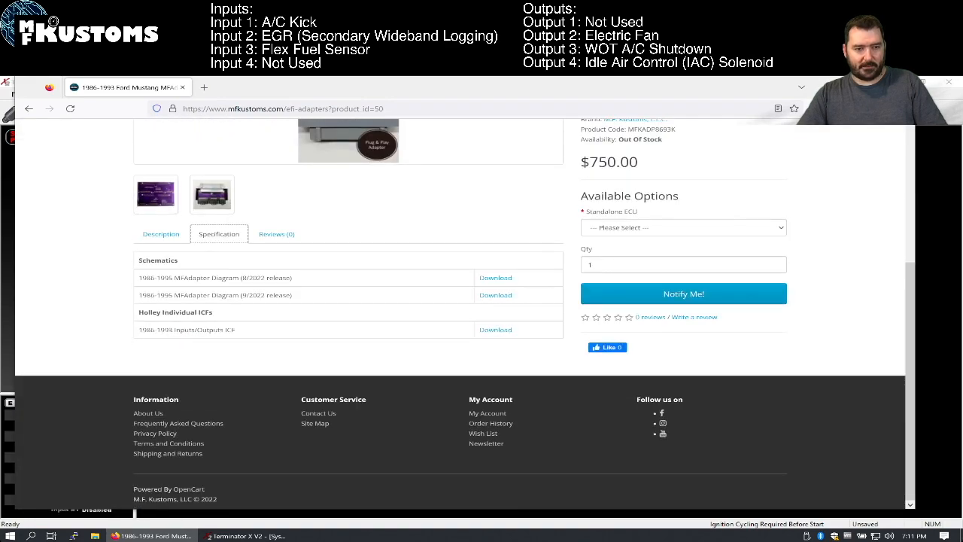
{"action": "left_click_drag", "start_coordinate": [139, 314], "coordinate": [248, 319]}
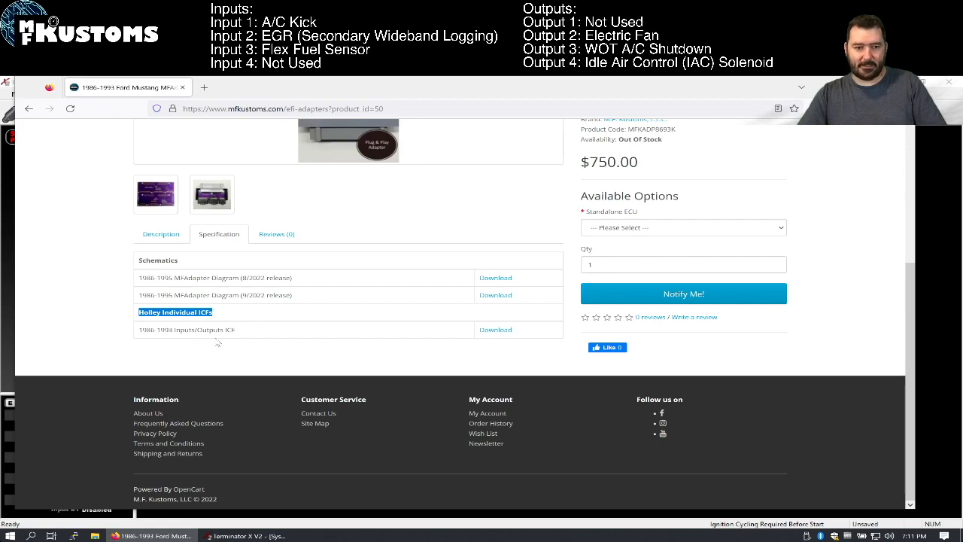
{"action": "left_click", "coordinate": [454, 338]}
{"action": "left_click", "coordinate": [495, 330]}
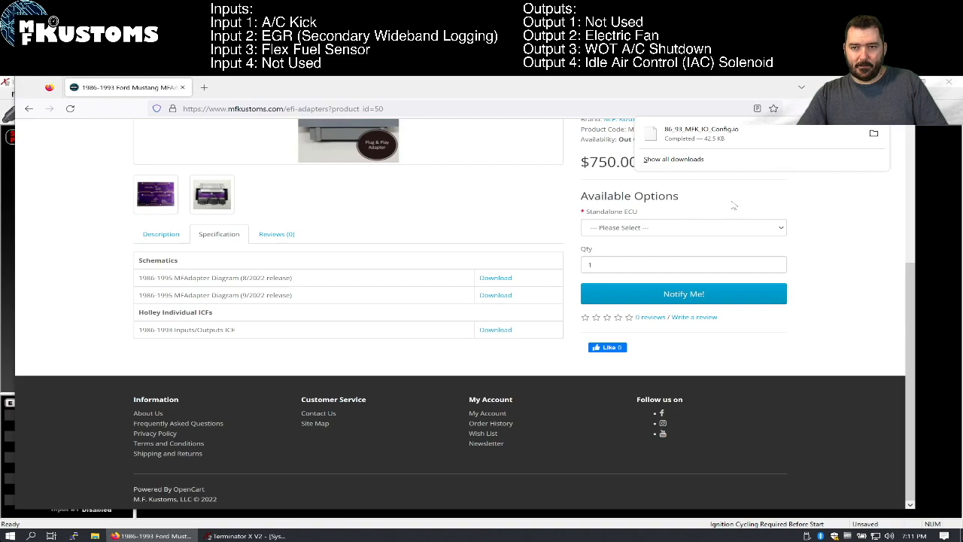
Return to the desktop and open the folder %USERPROFILE%\Documents\Holley through the Windows Run dialog.
{"action": "key", "text": "alt+Tab"}
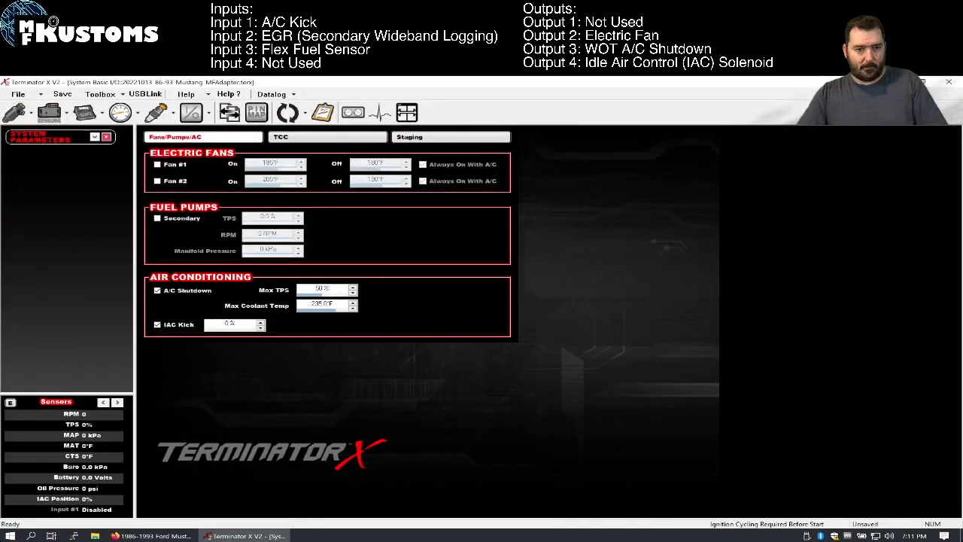
{"action": "left_click", "coordinate": [896, 81]}
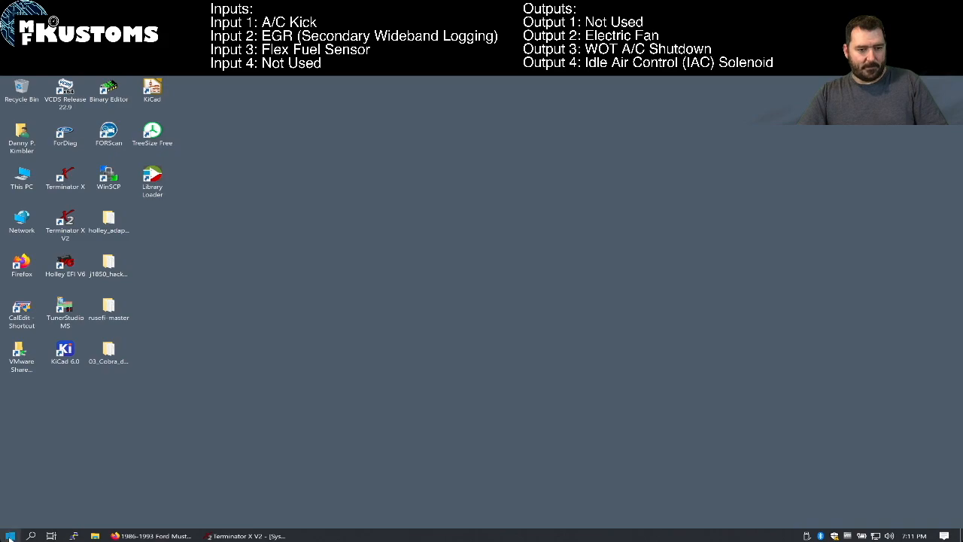
{"action": "right_click", "coordinate": [9, 536]}
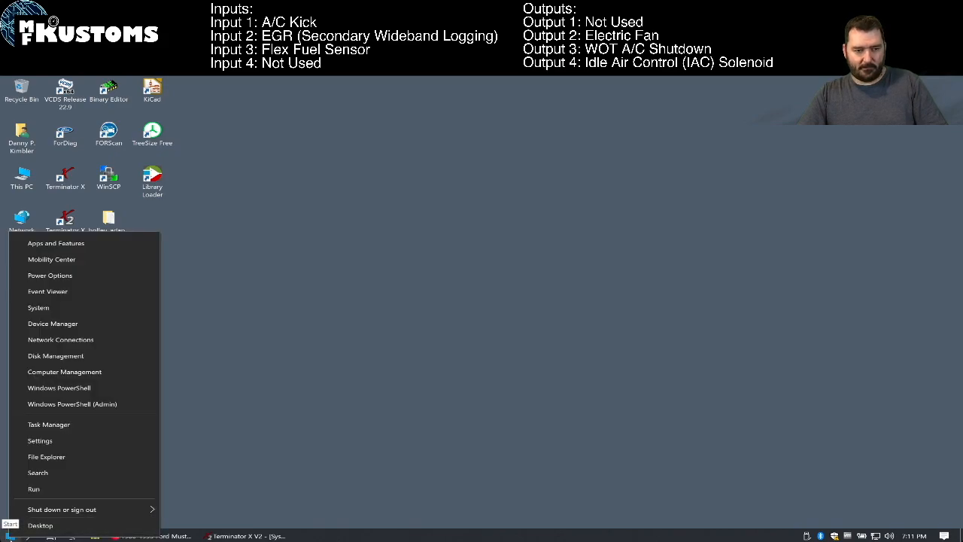
{"action": "left_click", "coordinate": [55, 496]}
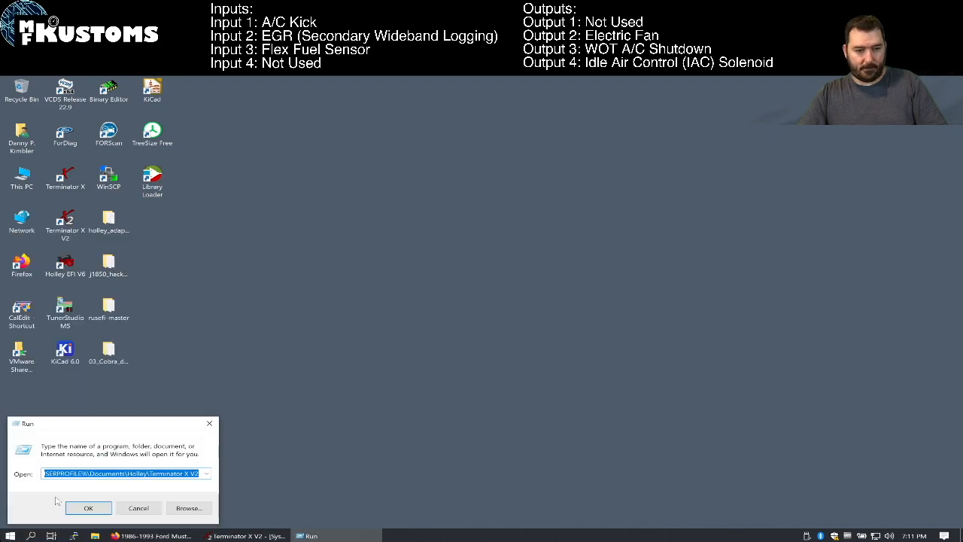
{"action": "type", "text": "%"}
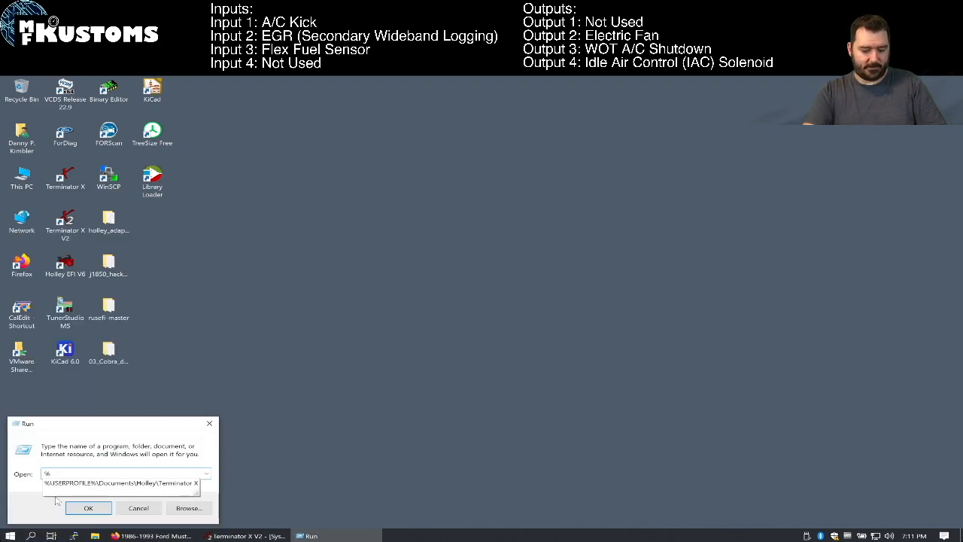
{"action": "type", "text": "USERPR"}
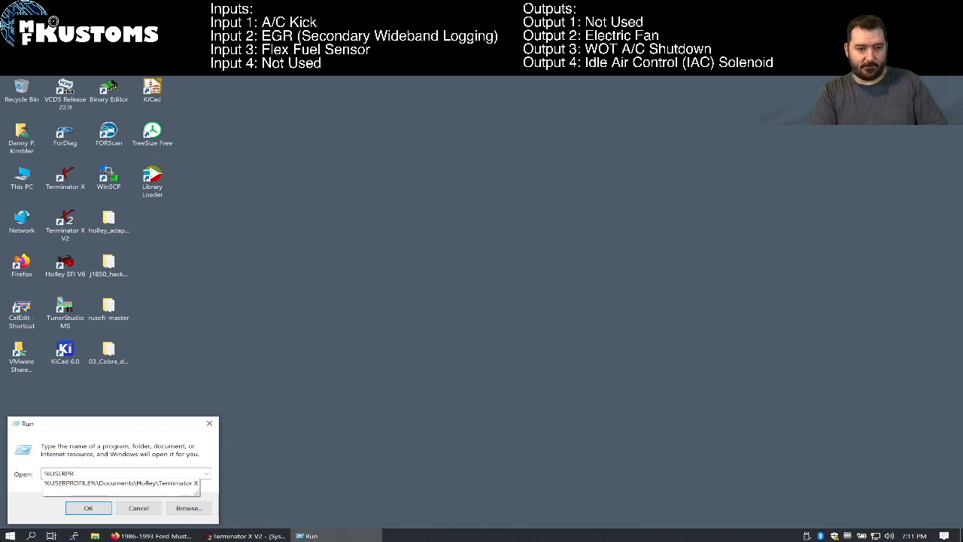
{"action": "type", "text": "OFILE%\\Docu"}
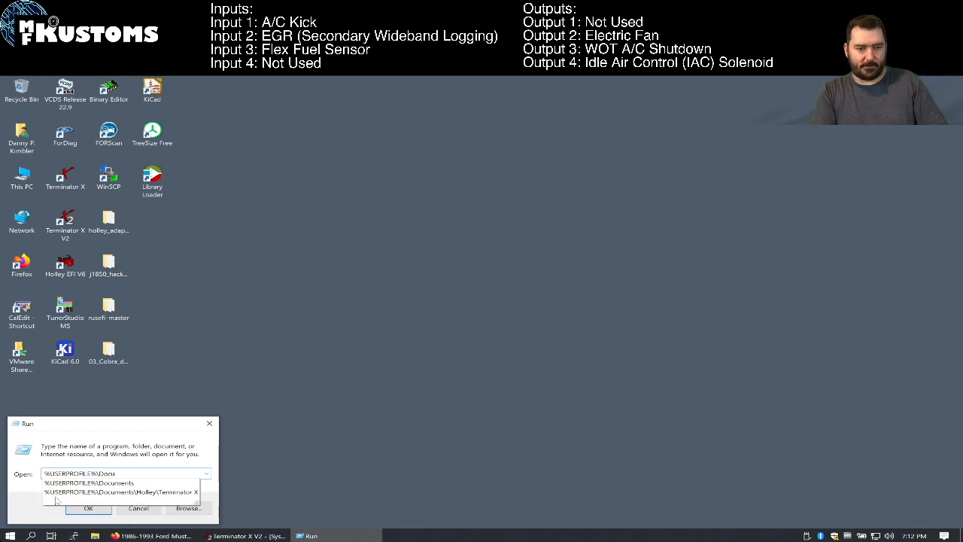
{"action": "type", "text": "ments\\Holley"}
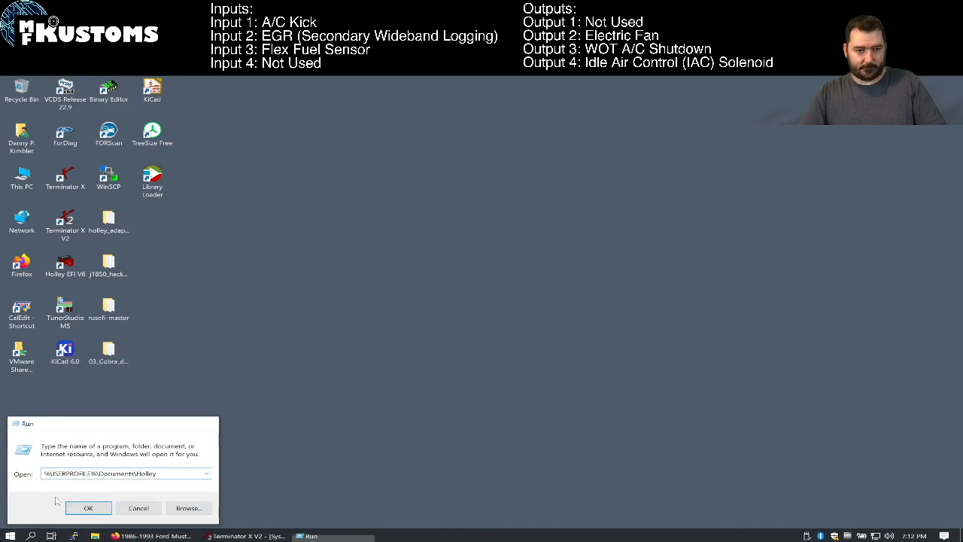
{"action": "key", "text": "Return"}
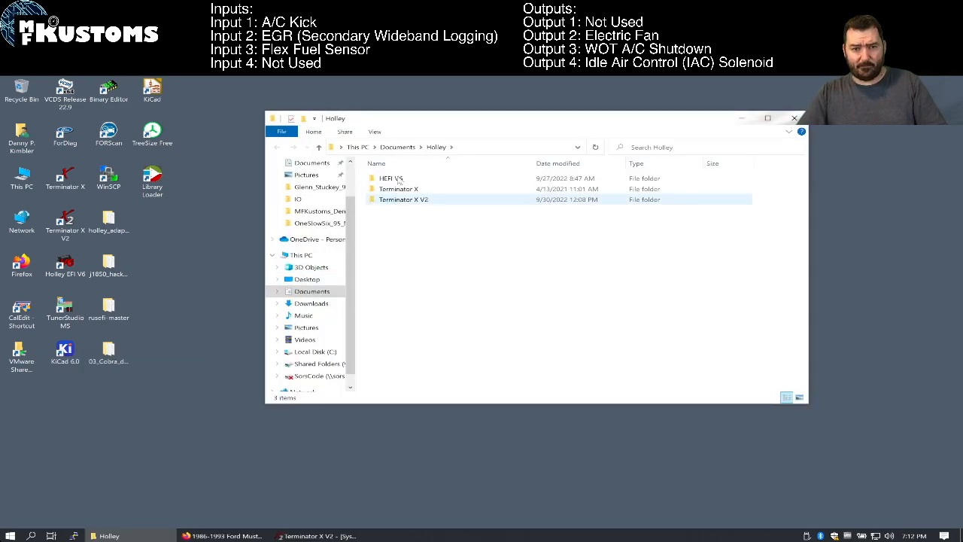
Browse to the IO folder inside Terminator X V2's Individual Configuration Library.
{"action": "left_click", "coordinate": [398, 201]}
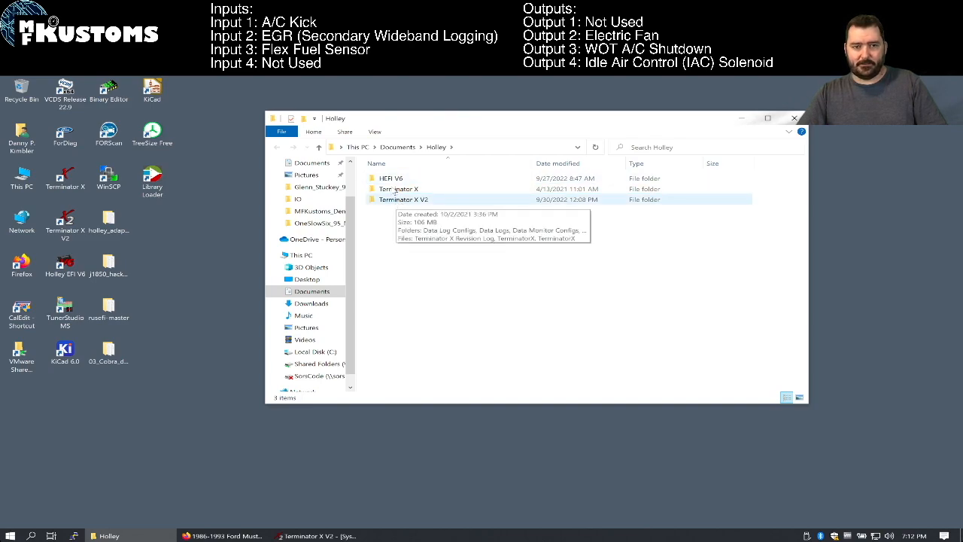
{"action": "double_click", "coordinate": [410, 204]}
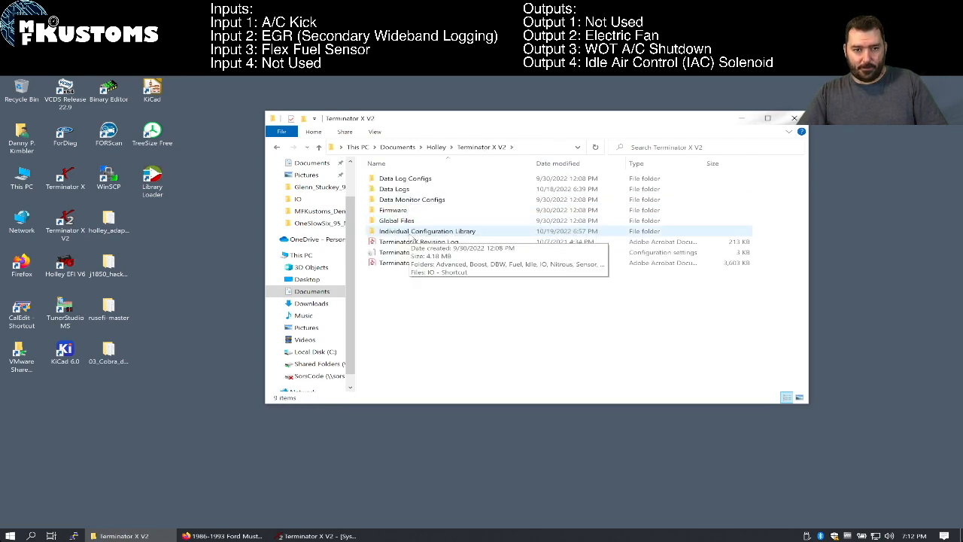
{"action": "double_click", "coordinate": [413, 233]}
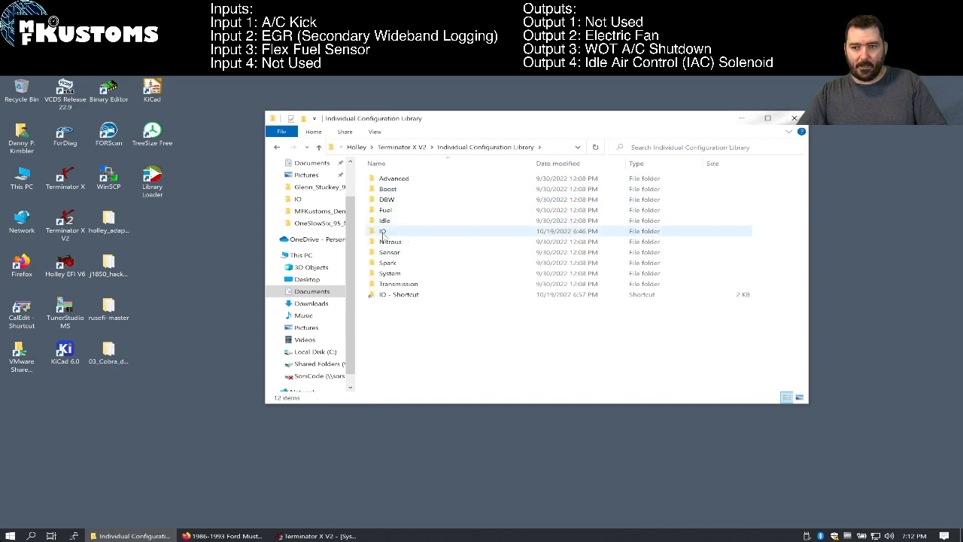
{"action": "double_click", "coordinate": [383, 232]}
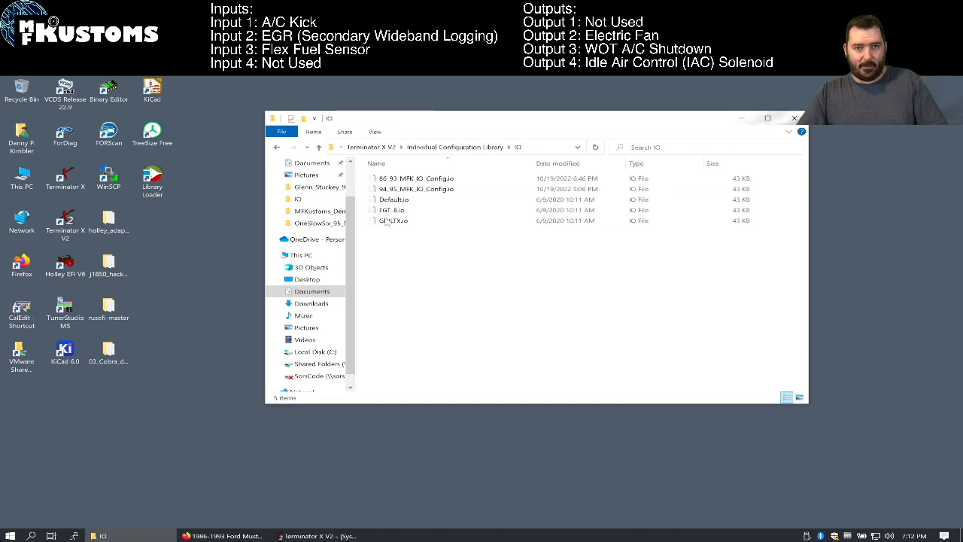
Move 86_93_MFK_IO_Config.io from Downloads into the IO folder, replacing the existing file, and close both folder windows.
{"action": "double_click", "coordinate": [20, 133]}
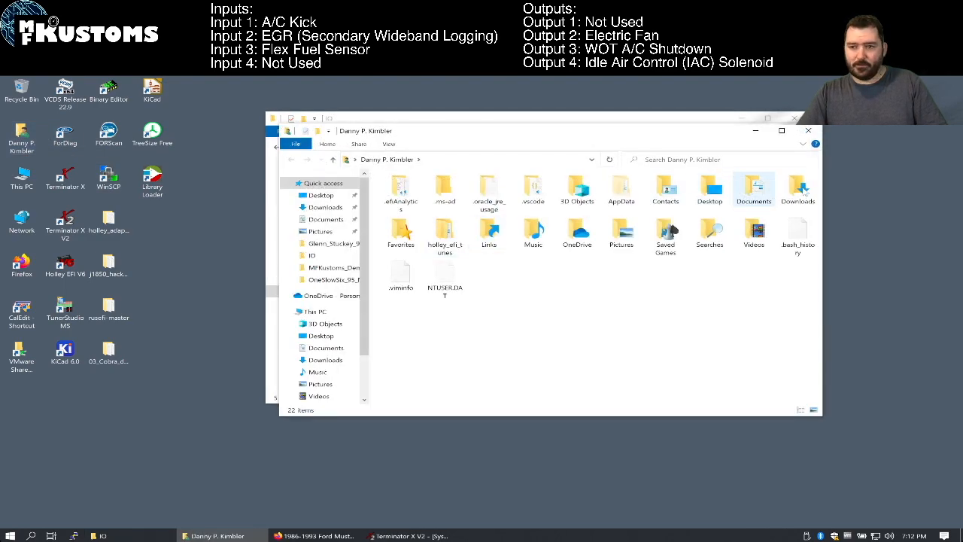
{"action": "left_click", "coordinate": [802, 191]}
{"action": "double_click", "coordinate": [803, 189]}
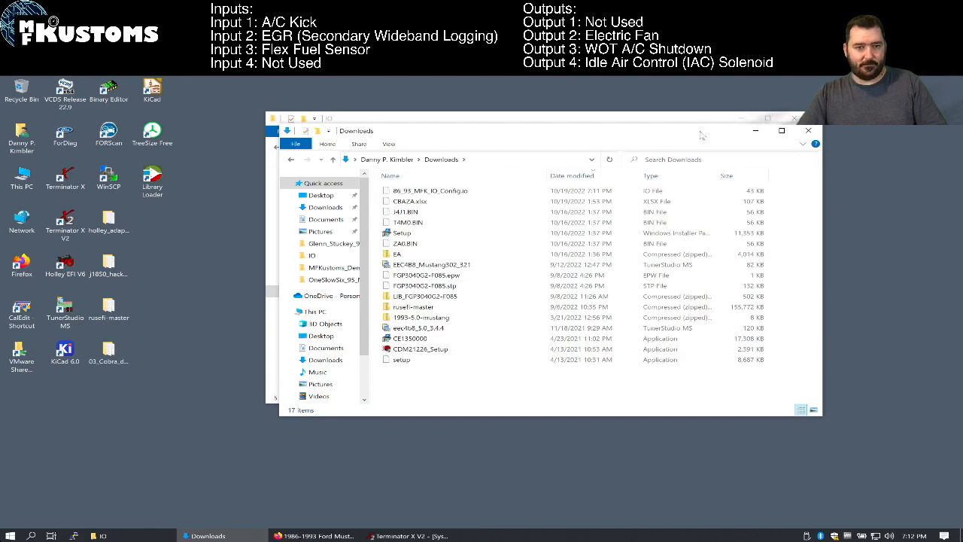
{"action": "left_click_drag", "start_coordinate": [700, 136], "coordinate": [441, 214]}
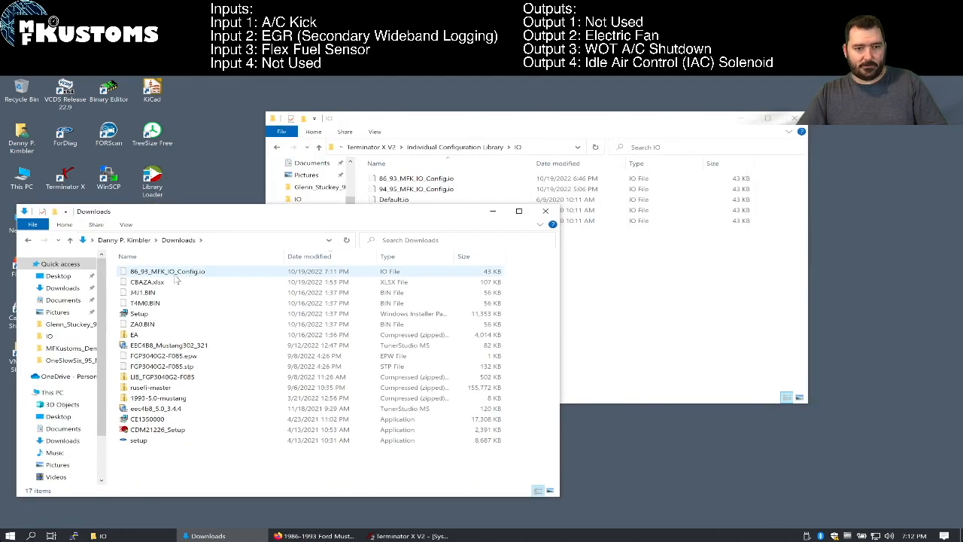
{"action": "left_click_drag", "start_coordinate": [175, 277], "coordinate": [685, 251]}
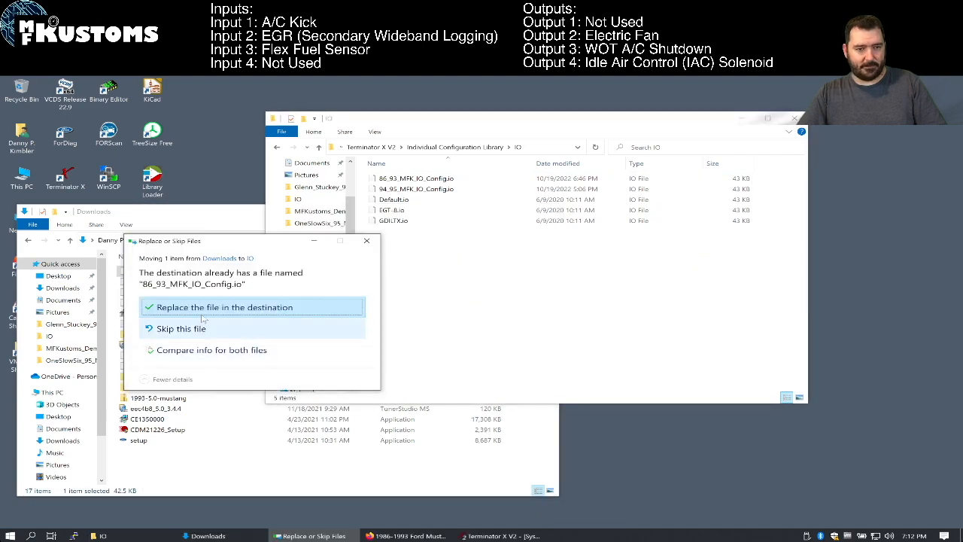
{"action": "left_click", "coordinate": [204, 311]}
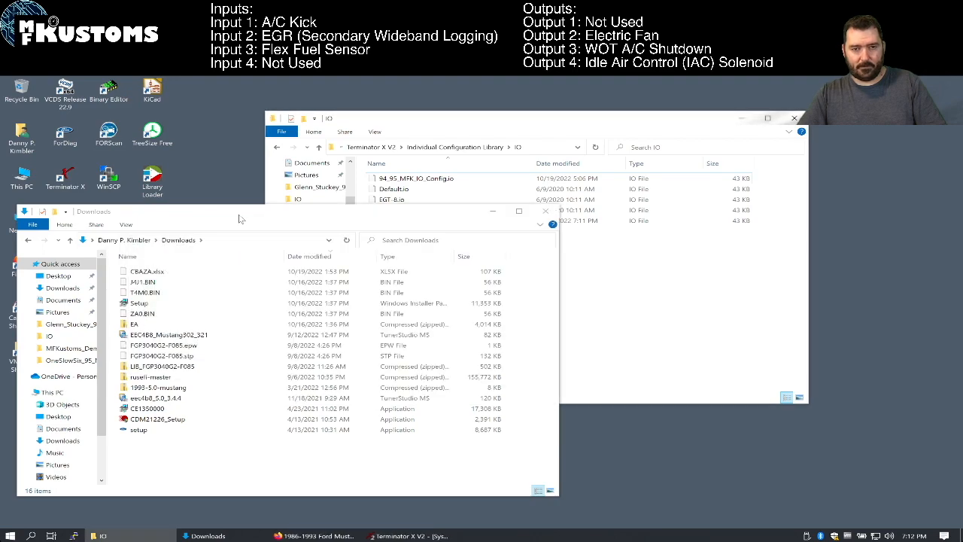
{"action": "left_click", "coordinate": [545, 211]}
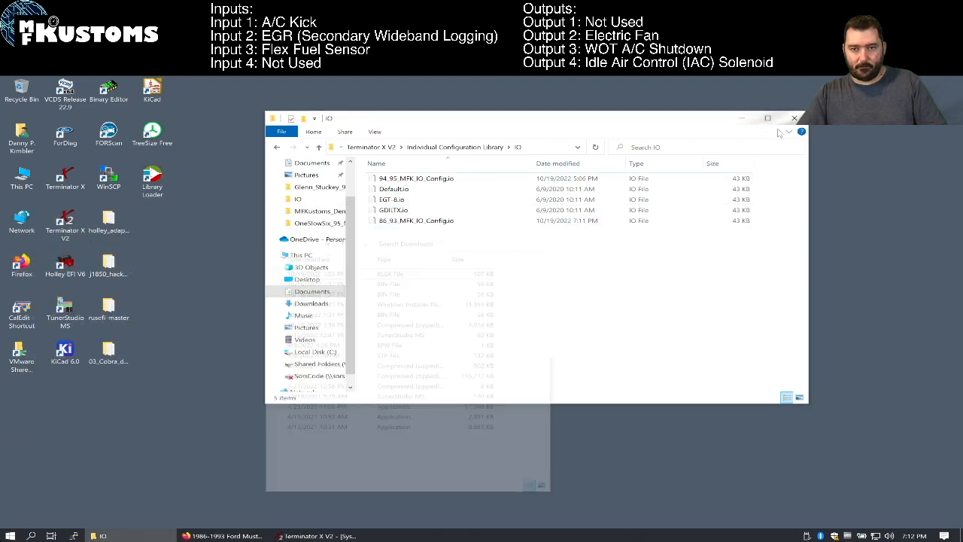
{"action": "left_click", "coordinate": [794, 118]}
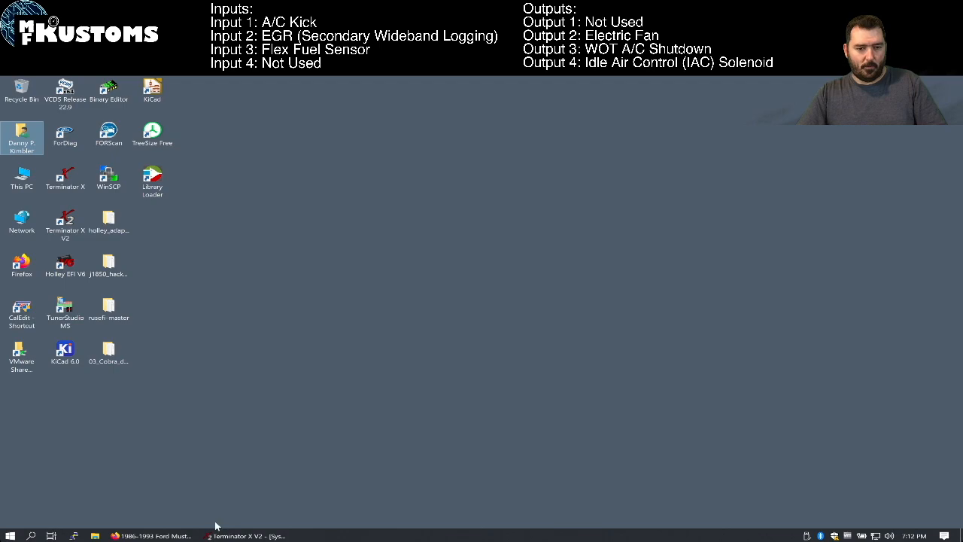
Switch to Terminator X V2 and review the tune's current Inputs and Outputs tables.
{"action": "left_click", "coordinate": [220, 537]}
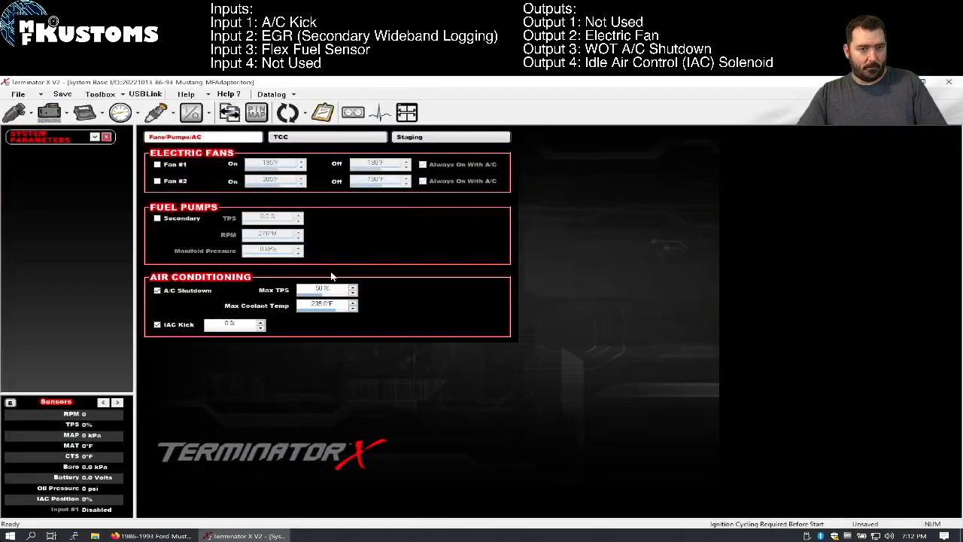
{"action": "left_click", "coordinate": [191, 113]}
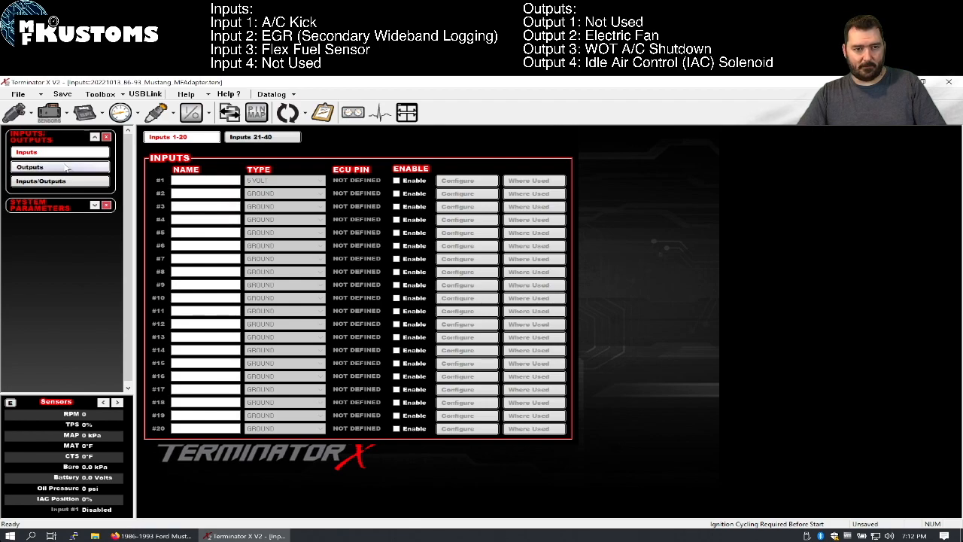
{"action": "left_click", "coordinate": [30, 166]}
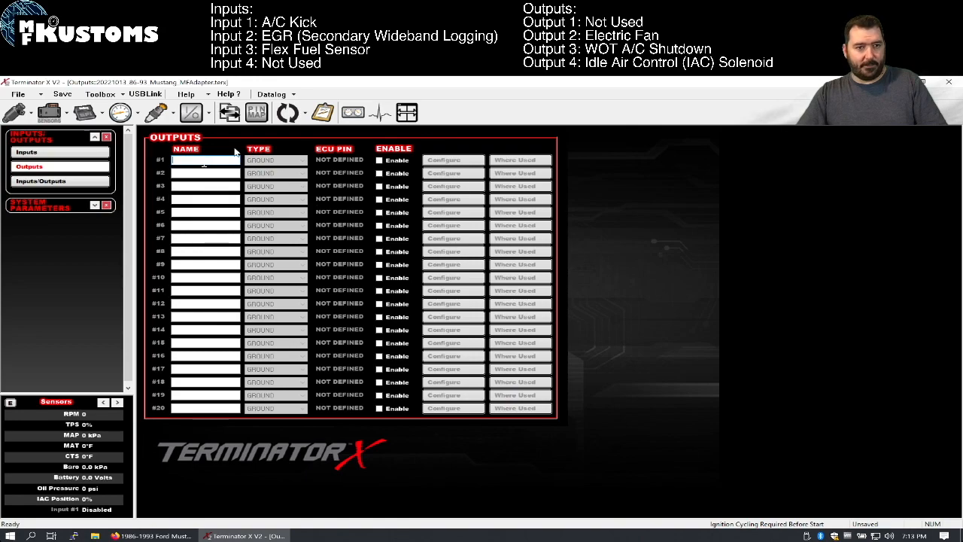
Remove the existing Inputs/Outputs individual configuration from the tune.
{"action": "left_click", "coordinate": [124, 98]}
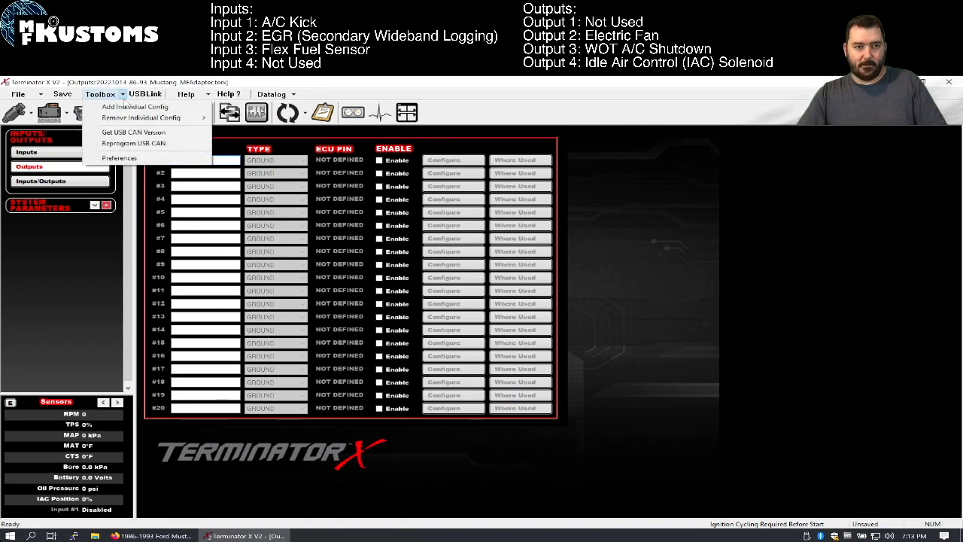
{"action": "left_click", "coordinate": [699, 138]}
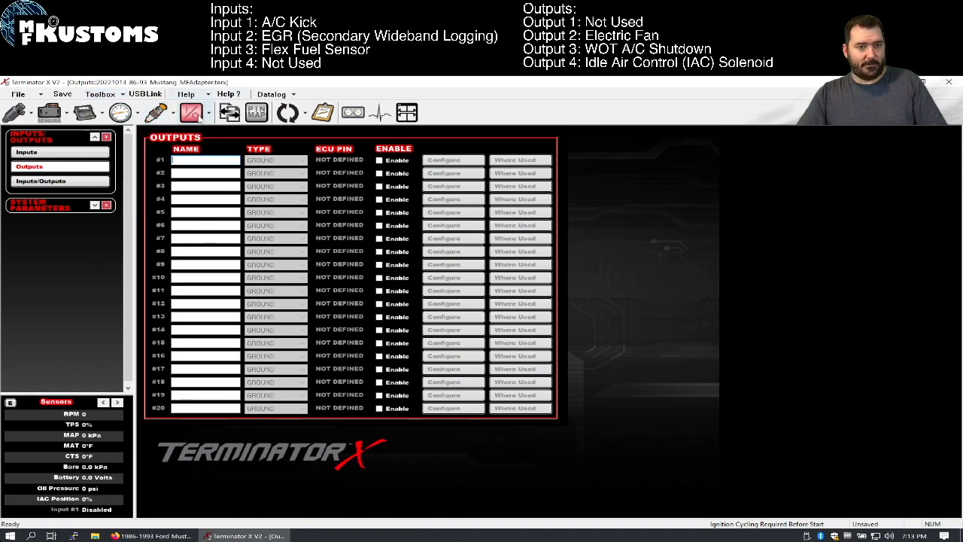
{"action": "left_click", "coordinate": [125, 96]}
{"action": "mouse_move", "coordinate": [210, 122]}
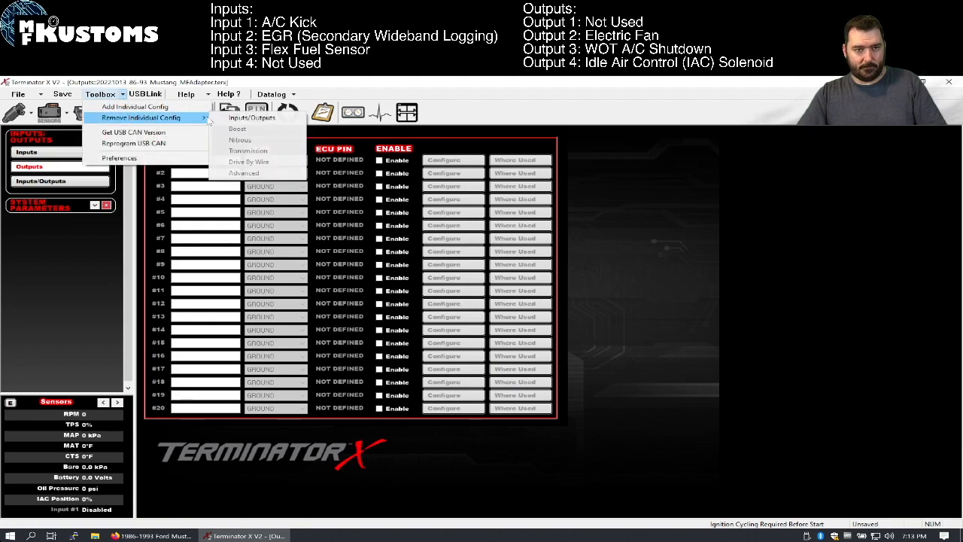
{"action": "left_click", "coordinate": [248, 118]}
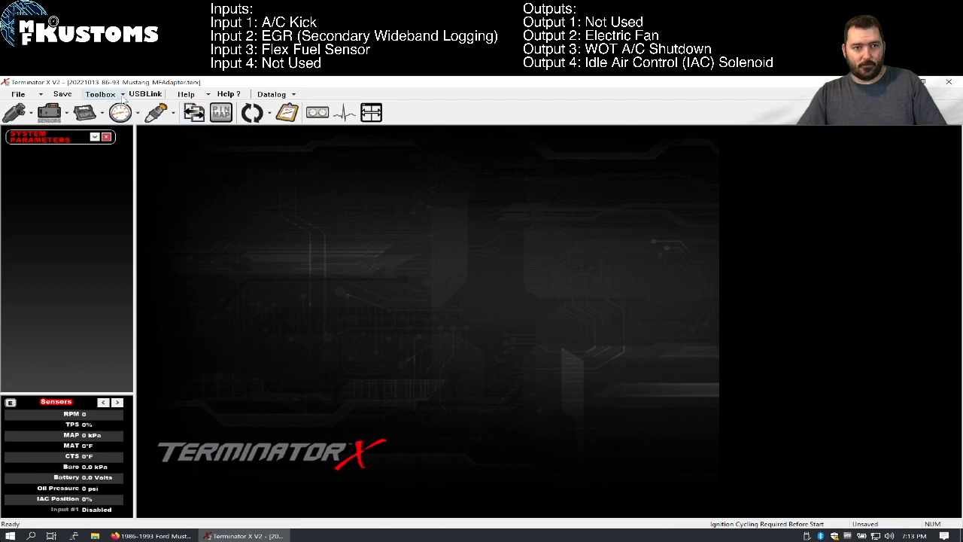
Add the individual config 86_93_MFK_IO_Config.io from the library's IO folder and check its inputs and outputs.
{"action": "left_click", "coordinate": [120, 95]}
{"action": "left_click", "coordinate": [123, 110]}
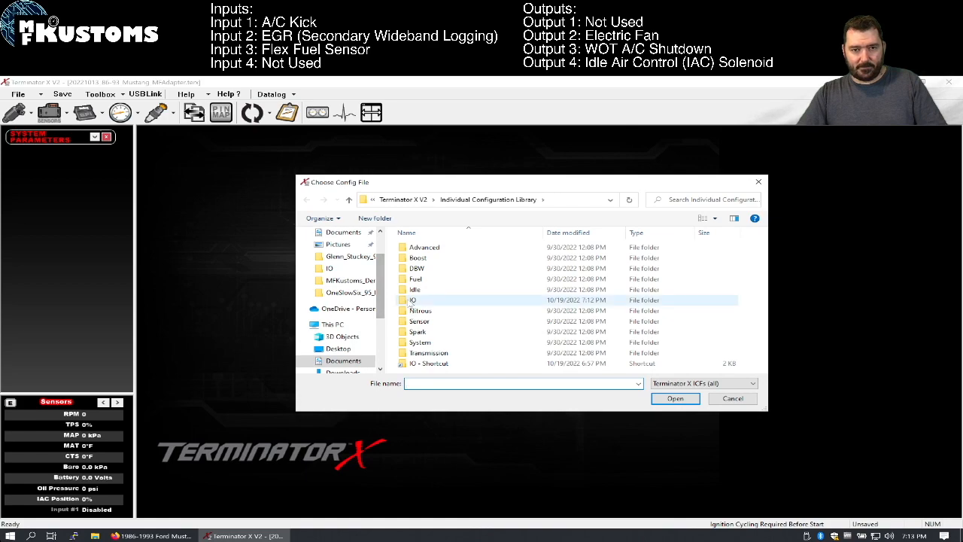
{"action": "double_click", "coordinate": [412, 301]}
{"action": "left_click", "coordinate": [442, 252]}
{"action": "left_click", "coordinate": [663, 403]}
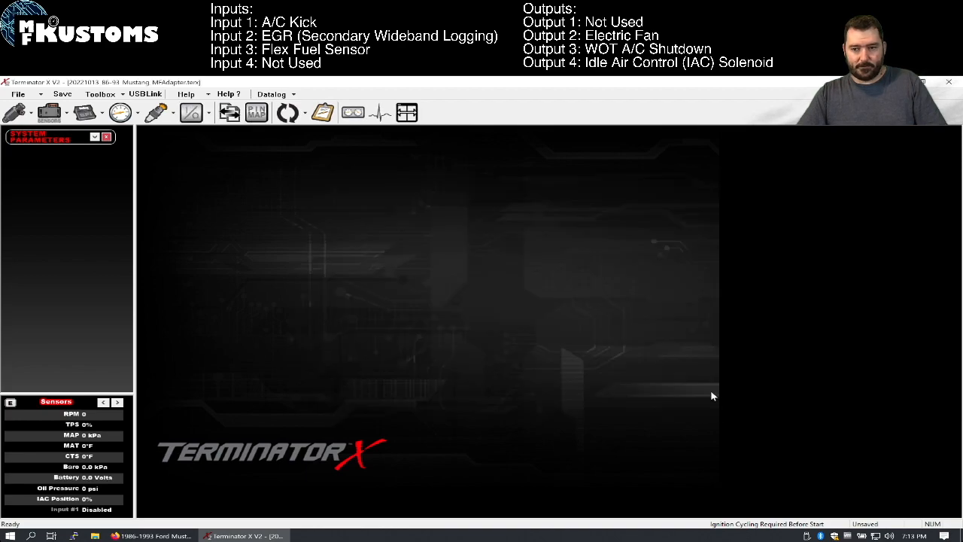
{"action": "left_click", "coordinate": [196, 123]}
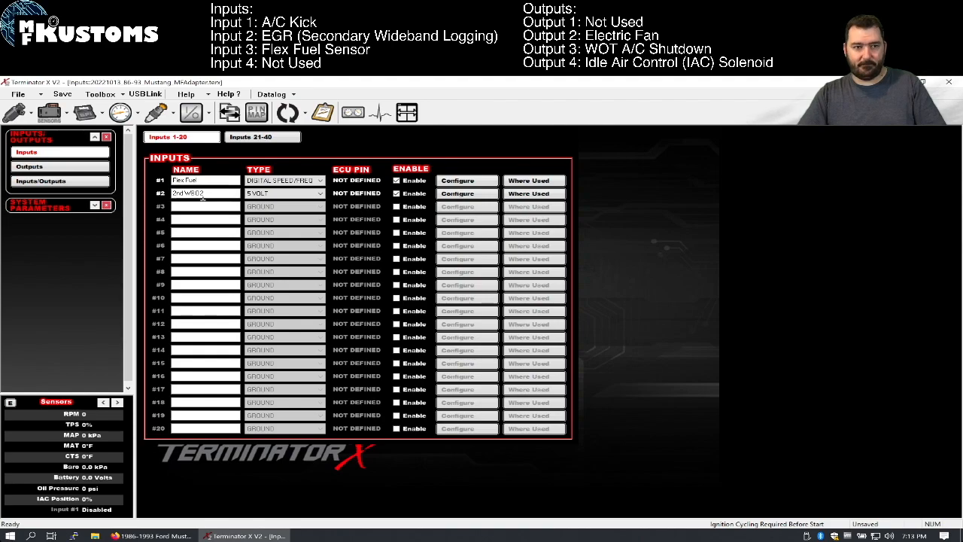
{"action": "left_click", "coordinate": [48, 168]}
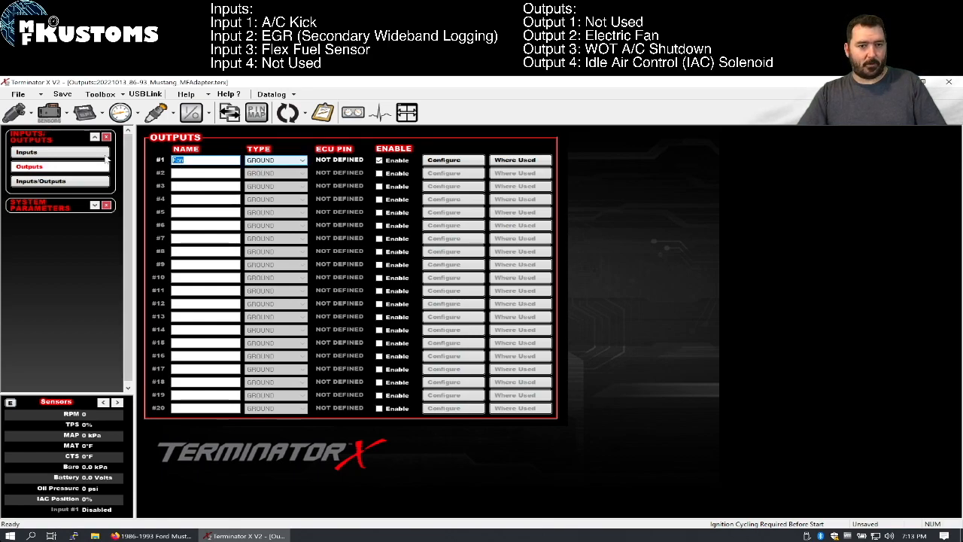
In the ECU pin map, assign Flex Fuel to Input #3 (A13) and 2nd WBO2 to Input #2 (A3).
{"action": "left_click", "coordinate": [260, 124]}
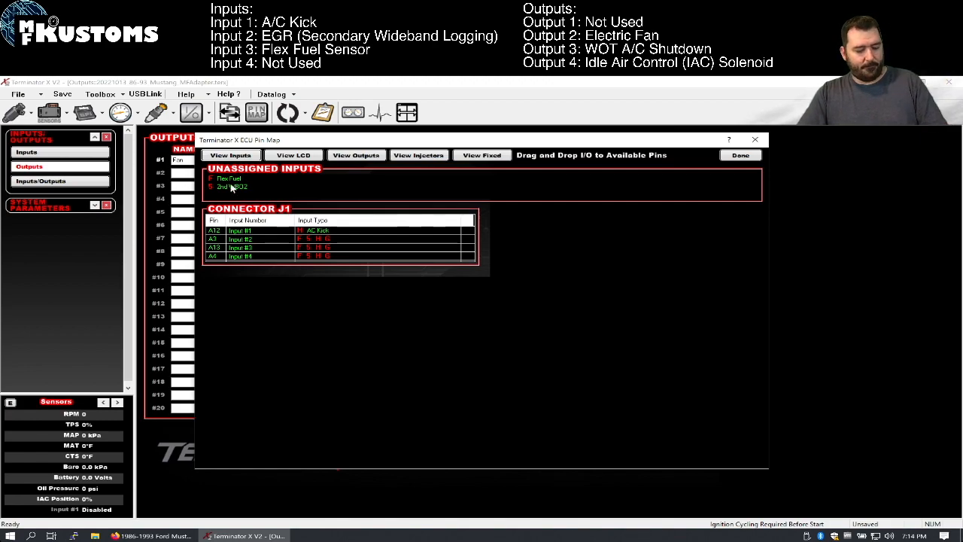
{"action": "left_click_drag", "start_coordinate": [232, 180], "coordinate": [329, 252]}
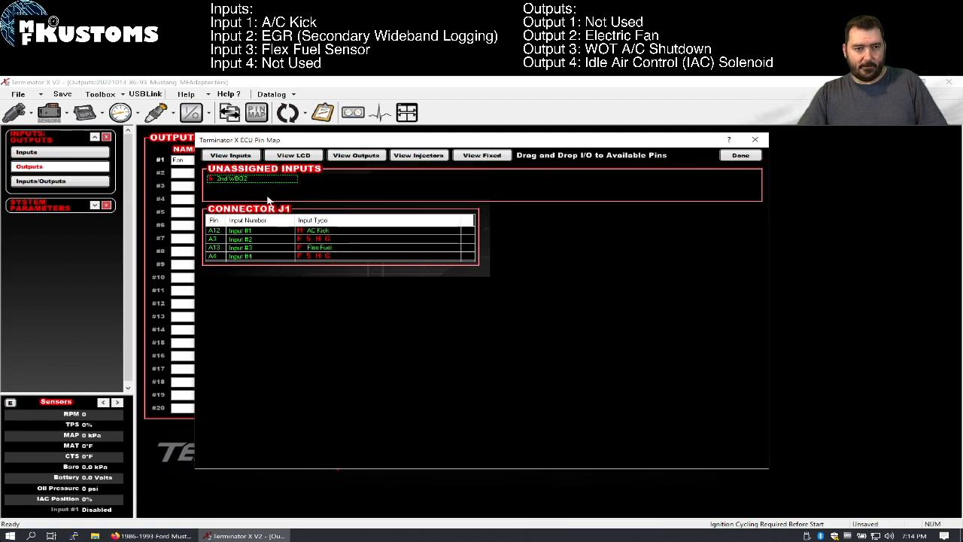
{"action": "left_click_drag", "start_coordinate": [241, 181], "coordinate": [320, 242]}
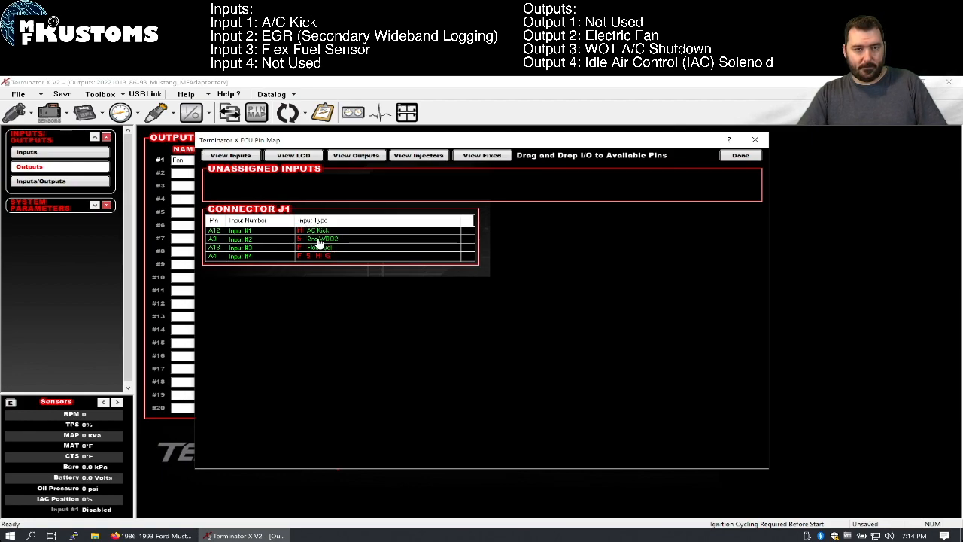
Unassign Electric Fan #1 and #2 in the output pin map, assign Fan to Output #2 (B11), and finish the mapping.
{"action": "left_click", "coordinate": [348, 157]}
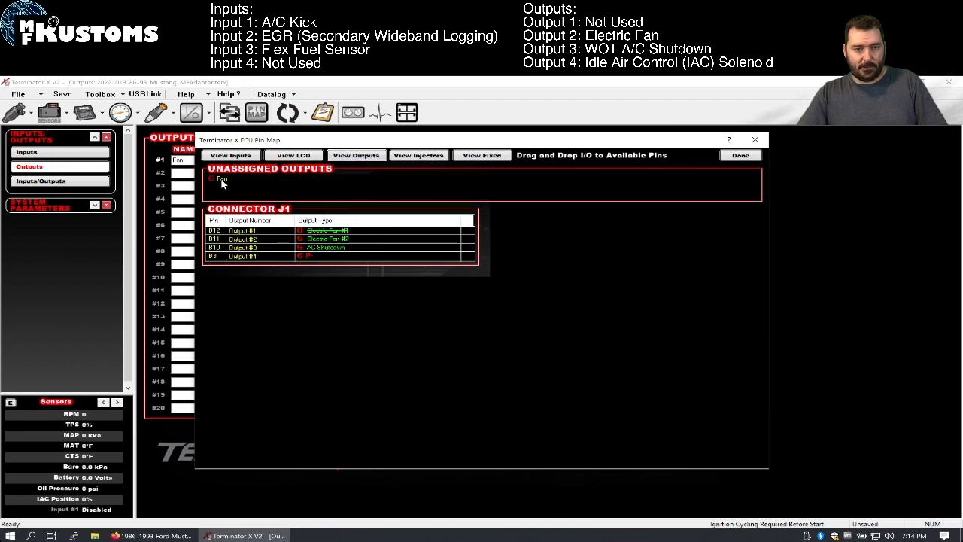
{"action": "left_click_drag", "start_coordinate": [332, 238], "coordinate": [342, 195]}
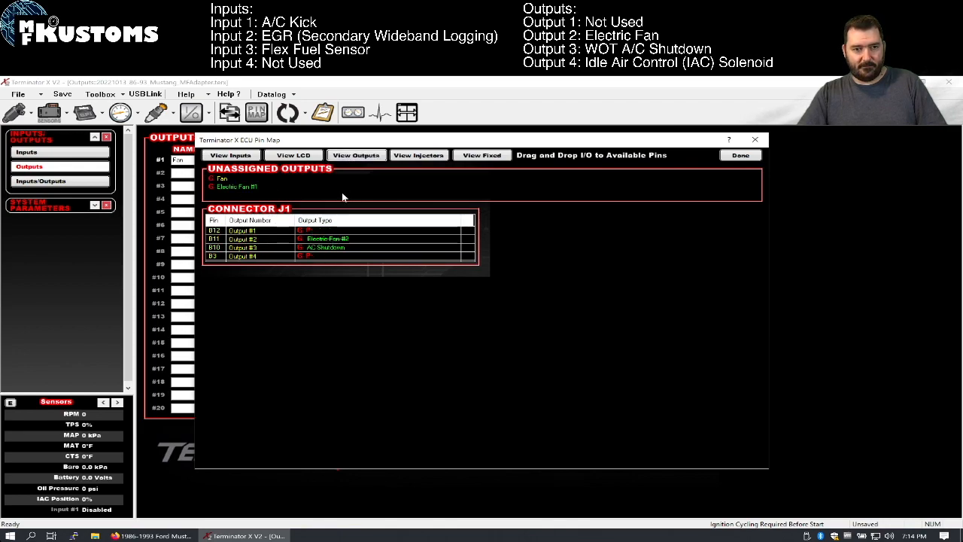
{"action": "left_click_drag", "start_coordinate": [334, 238], "coordinate": [341, 187]}
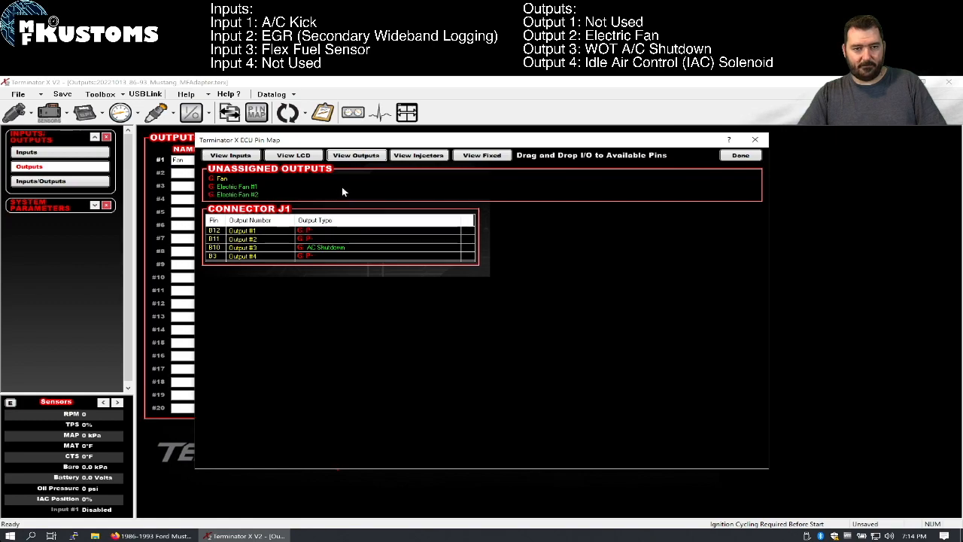
{"action": "left_click_drag", "start_coordinate": [222, 182], "coordinate": [322, 242]}
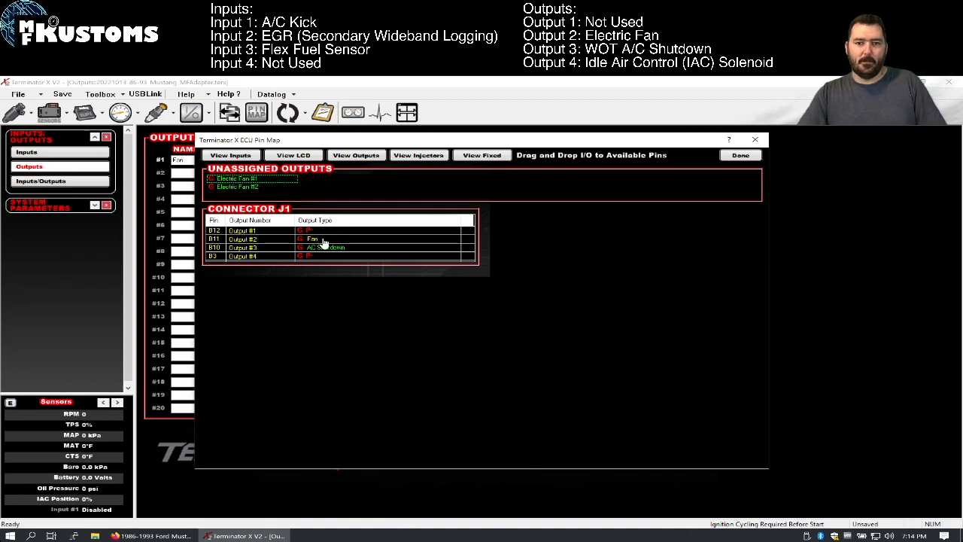
{"action": "left_click", "coordinate": [740, 156]}
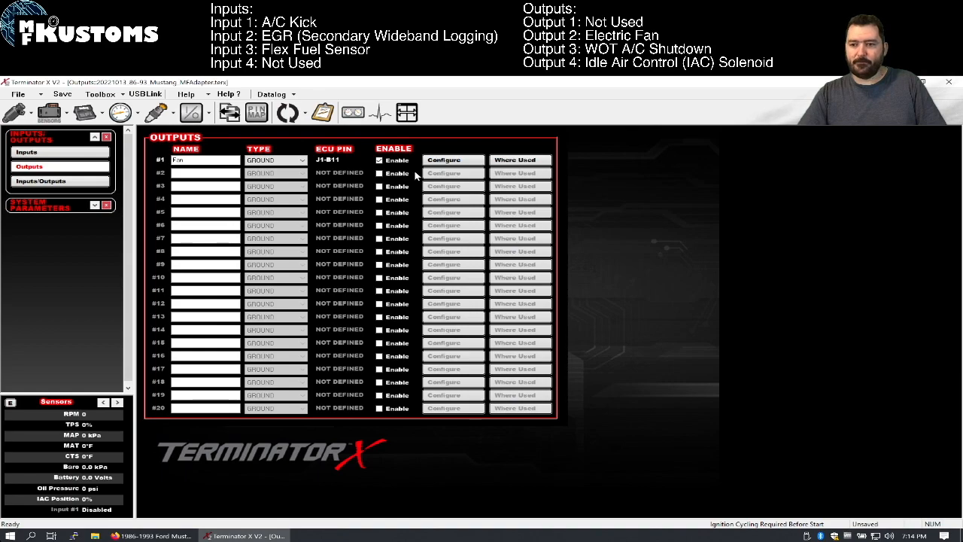
Configure the Fan output with one switched input trigger that activates it when AC Kick is Enabled.
{"action": "left_click", "coordinate": [444, 161]}
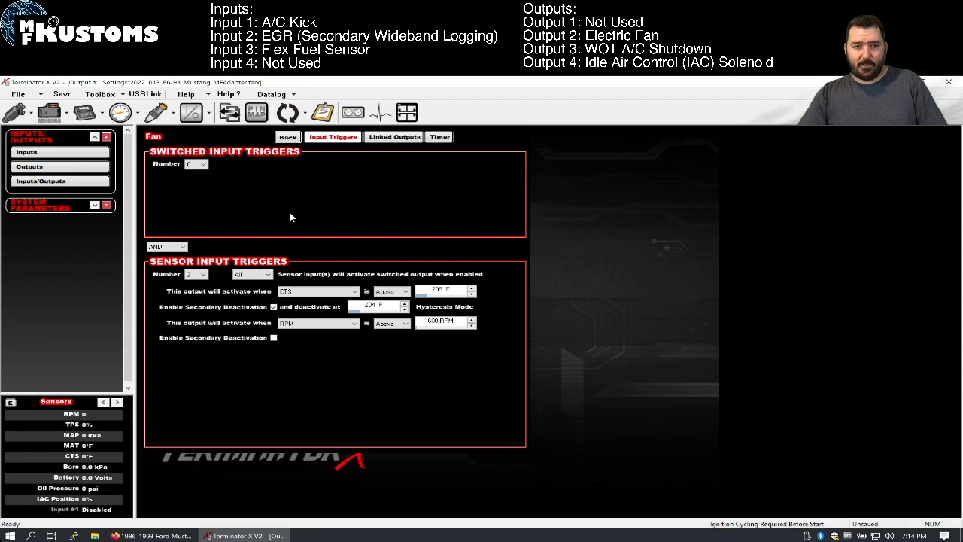
{"action": "left_click", "coordinate": [202, 165]}
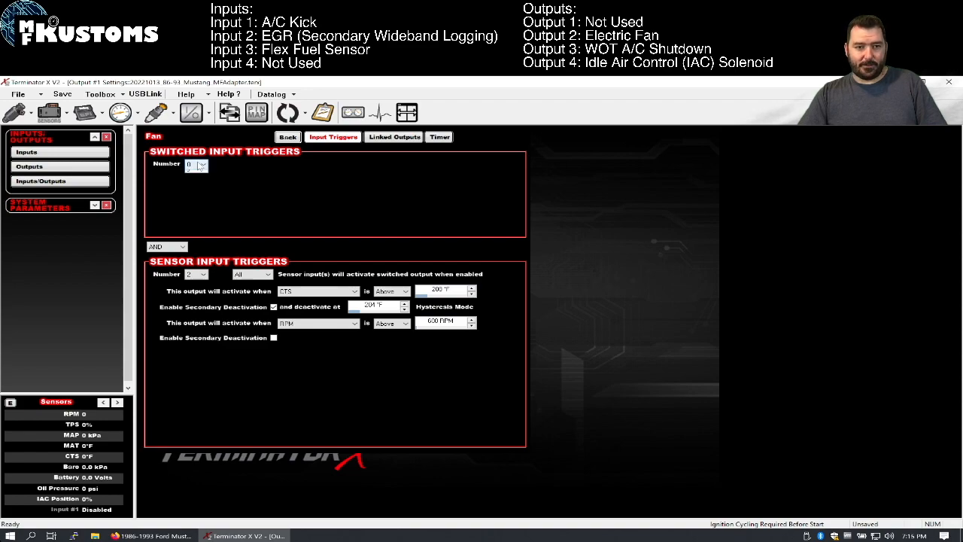
{"action": "left_click", "coordinate": [198, 167]}
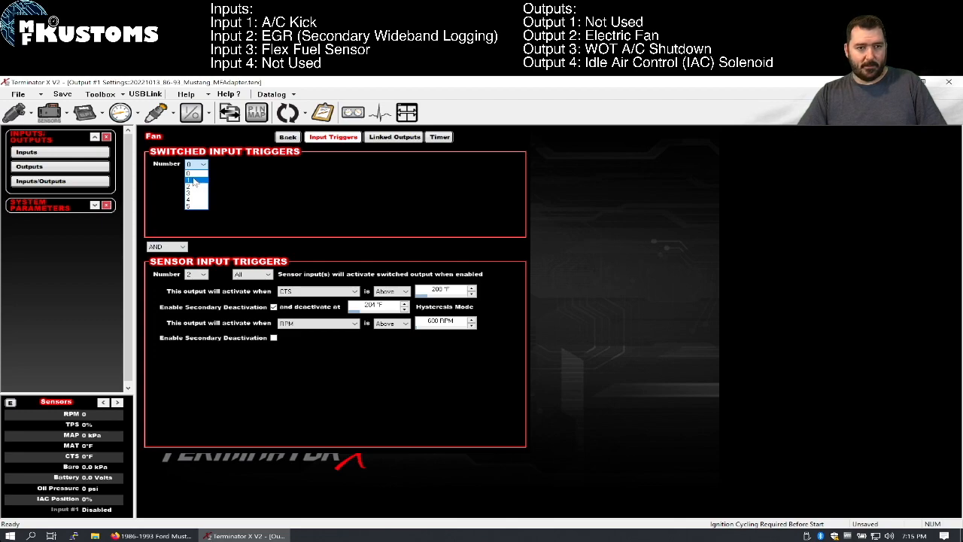
{"action": "left_click", "coordinate": [194, 181]}
{"action": "left_click", "coordinate": [309, 181]}
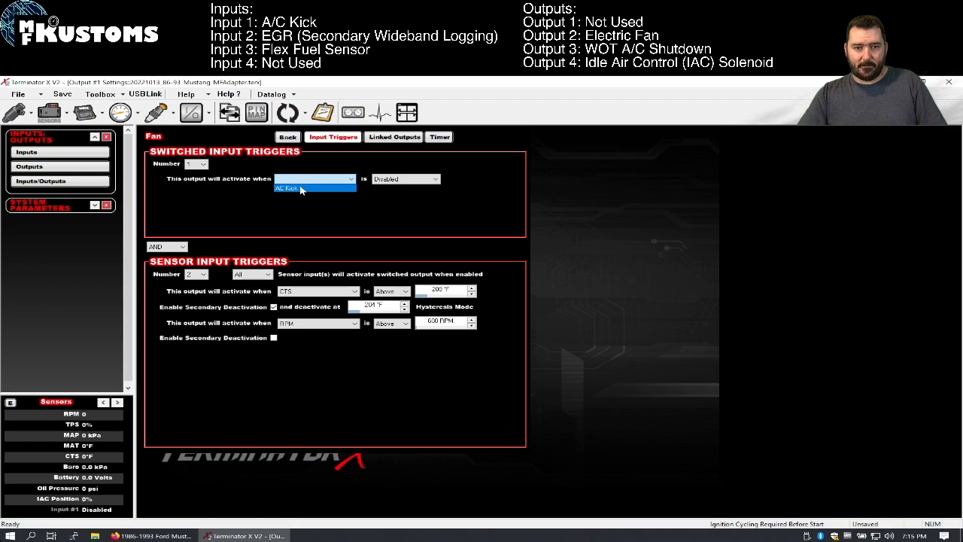
{"action": "left_click", "coordinate": [300, 189]}
{"action": "left_click", "coordinate": [418, 182]}
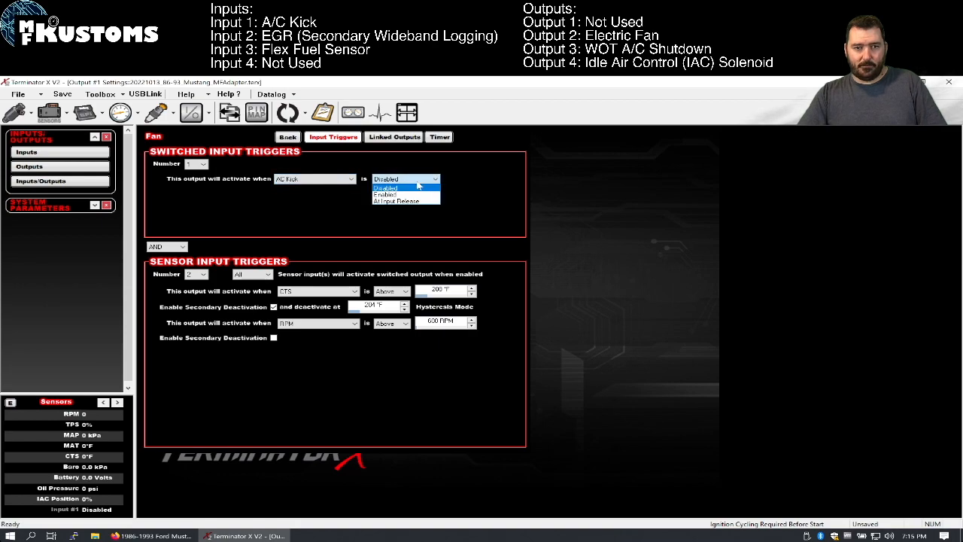
{"action": "left_click", "coordinate": [401, 195]}
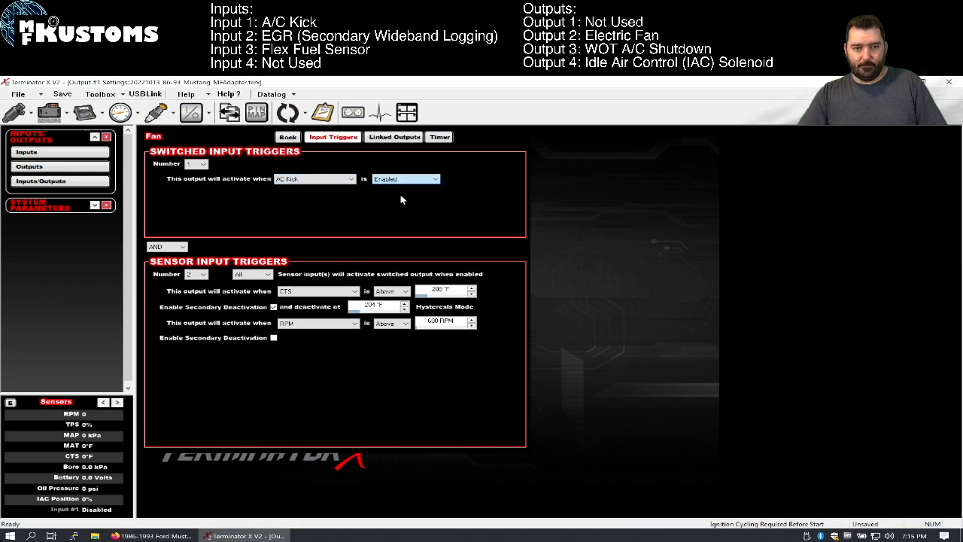
Combine the Fan's switched and sensor input triggers with OR and return to the Outputs table.
{"action": "left_click", "coordinate": [182, 248]}
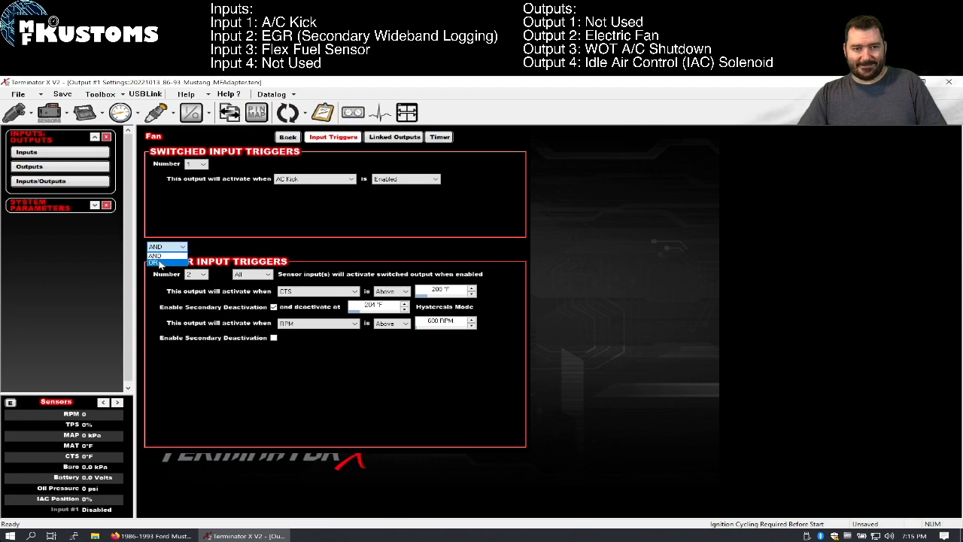
{"action": "left_click", "coordinate": [159, 263]}
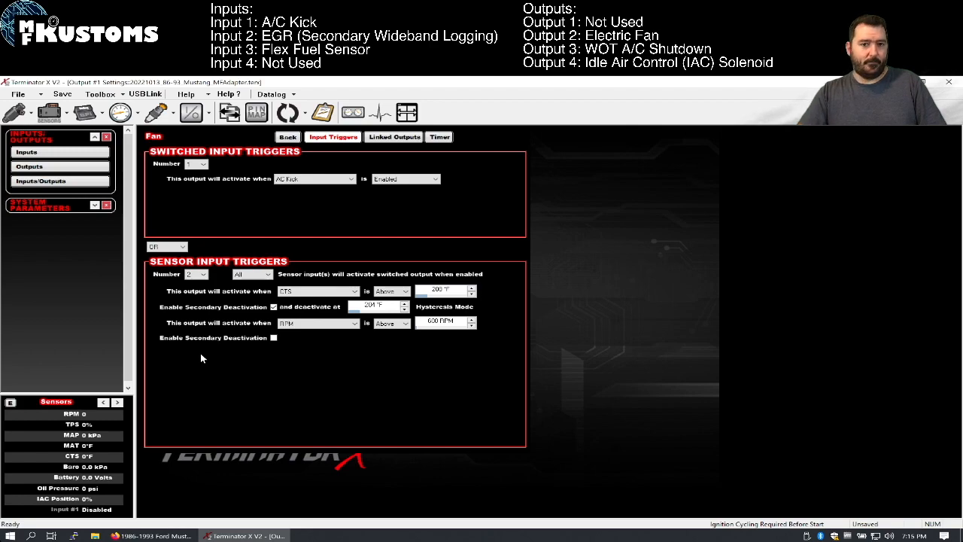
{"action": "left_click", "coordinate": [289, 137]}
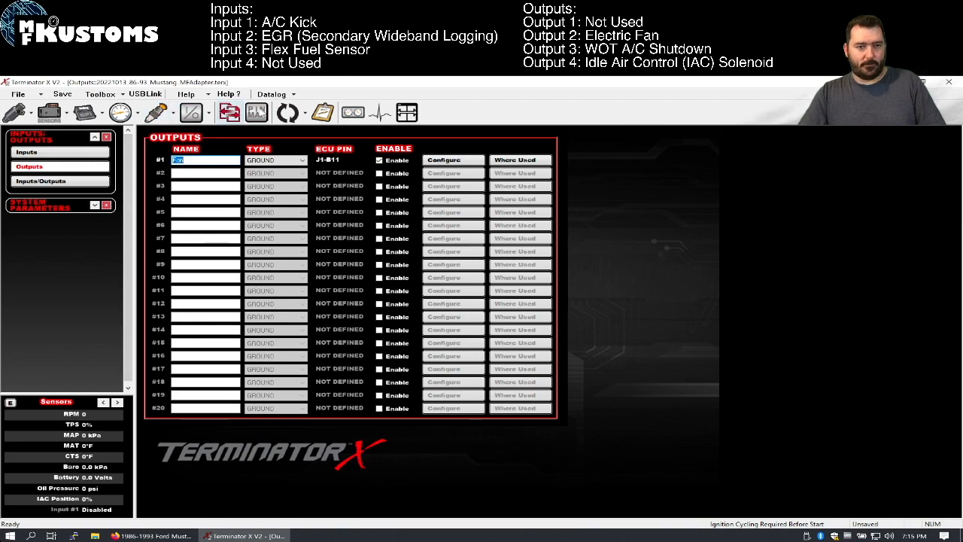
Review the output assignments in the ECU pin map and close it.
{"action": "left_click", "coordinate": [256, 113]}
{"action": "left_click", "coordinate": [357, 155]}
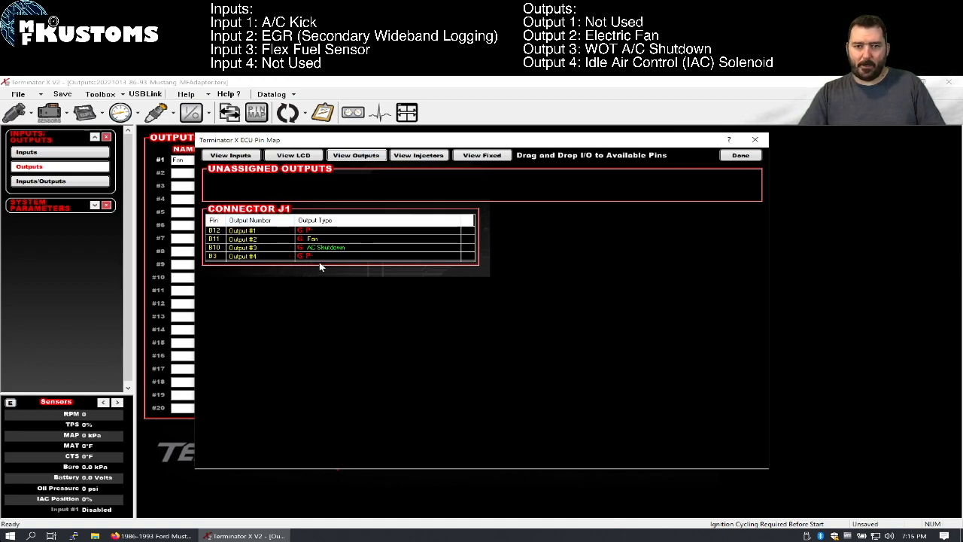
{"action": "left_click", "coordinate": [735, 156]}
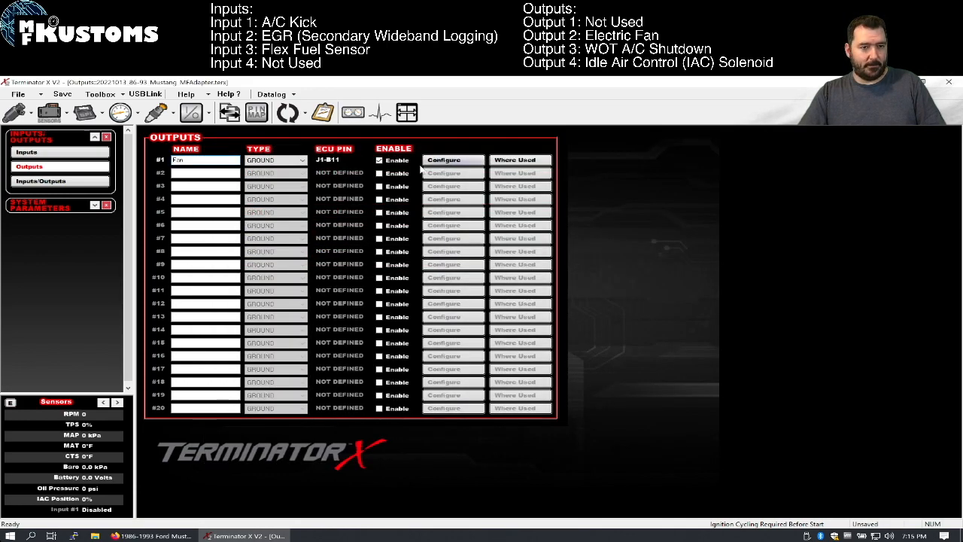
In the IAC settings, set Advanced Idle Control to 5.0L Ford, IAC Type to PWM and Frequency to 315.
{"action": "left_click", "coordinate": [128, 123]}
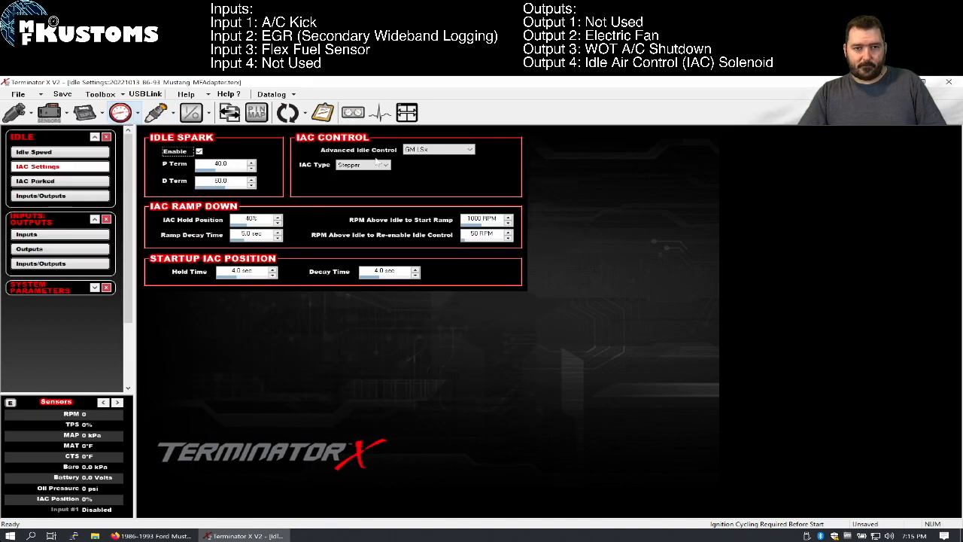
{"action": "left_click", "coordinate": [428, 151]}
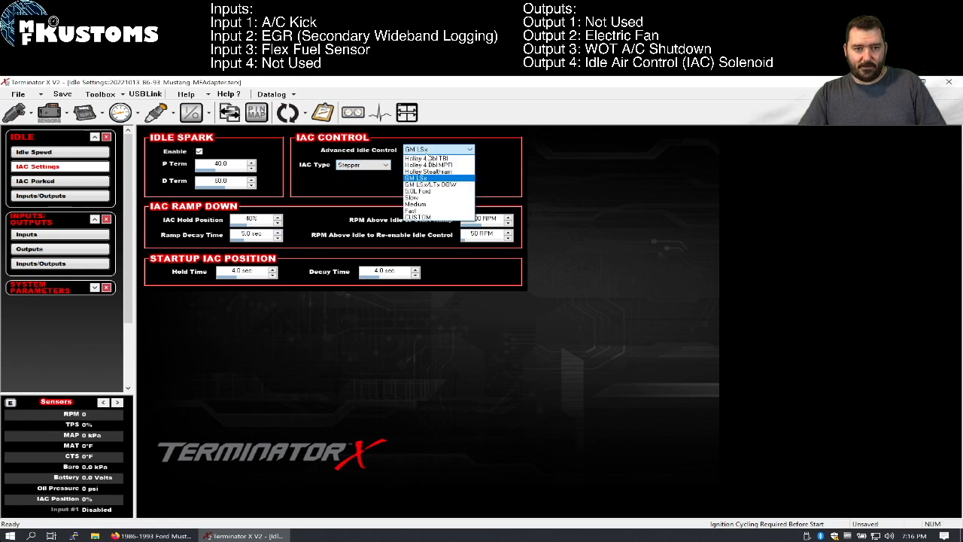
{"action": "left_click", "coordinate": [420, 192]}
{"action": "left_click", "coordinate": [371, 165]}
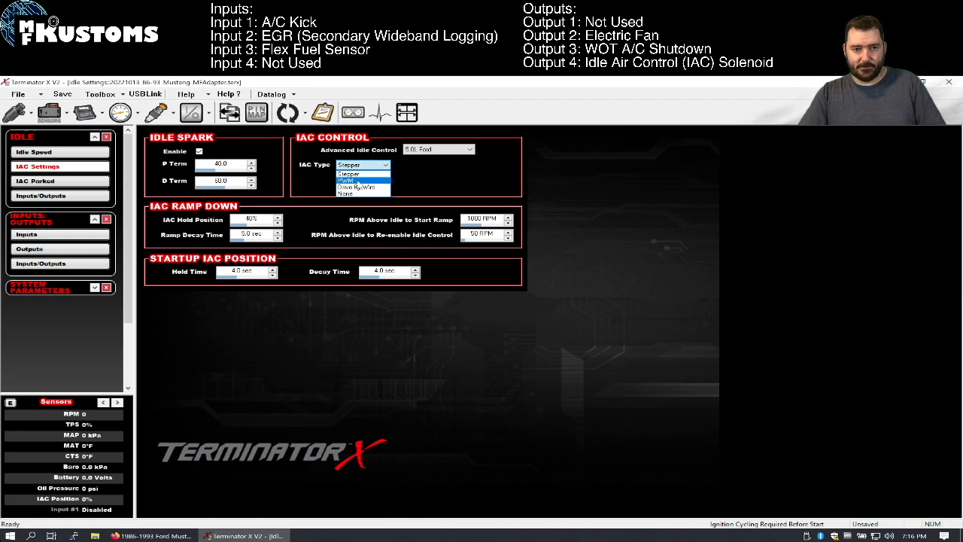
{"action": "left_click", "coordinate": [360, 181]}
{"action": "double_click", "coordinate": [479, 167]}
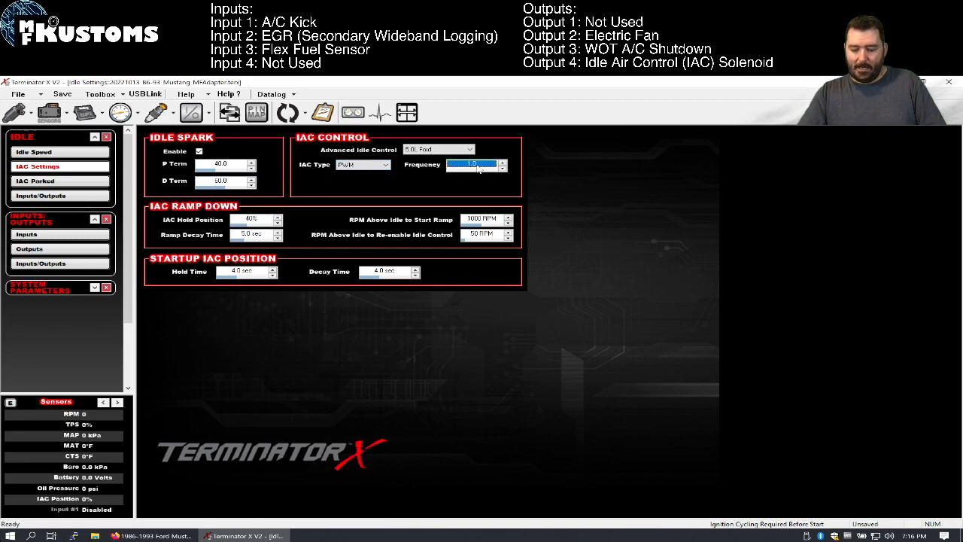
{"action": "type", "text": "315"}
{"action": "key", "text": "Tab"}
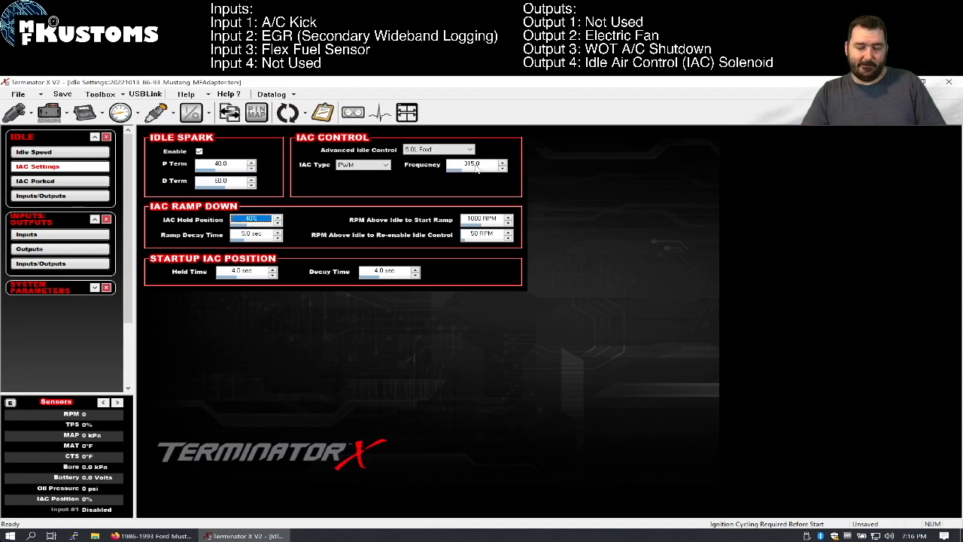
Try other IAC PWM frequencies such as 60 and 124, and restore the frequency to 315.
{"action": "double_click", "coordinate": [476, 170]}
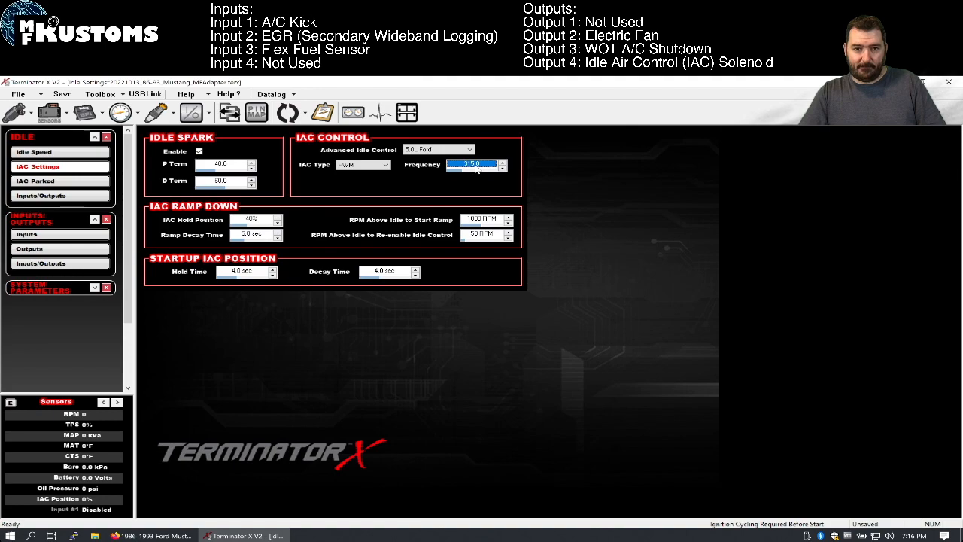
{"action": "type", "text": "60"}
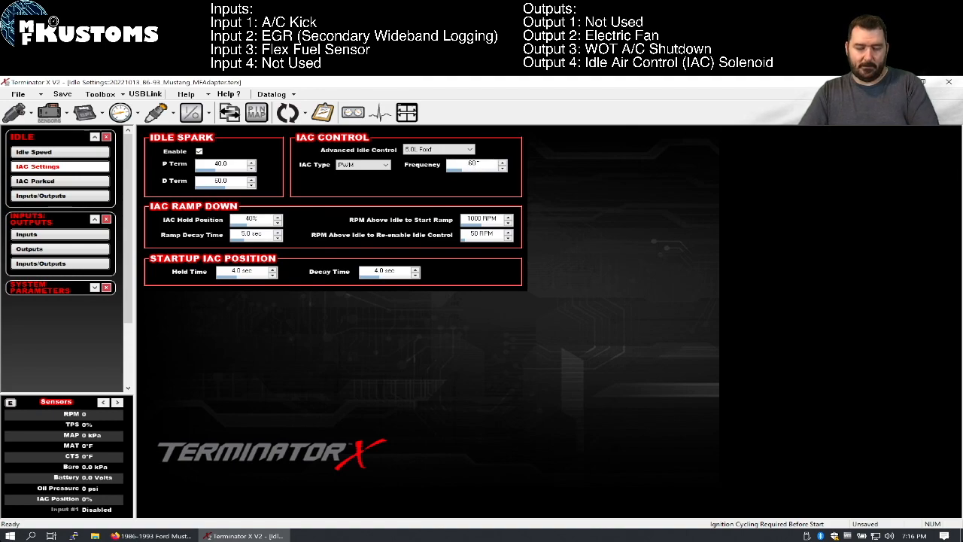
{"action": "key", "text": "BackSpace"}
{"action": "type", "text": "50"}
{"action": "key", "text": "BackSpace"}
{"action": "key", "text": "BackSpace"}
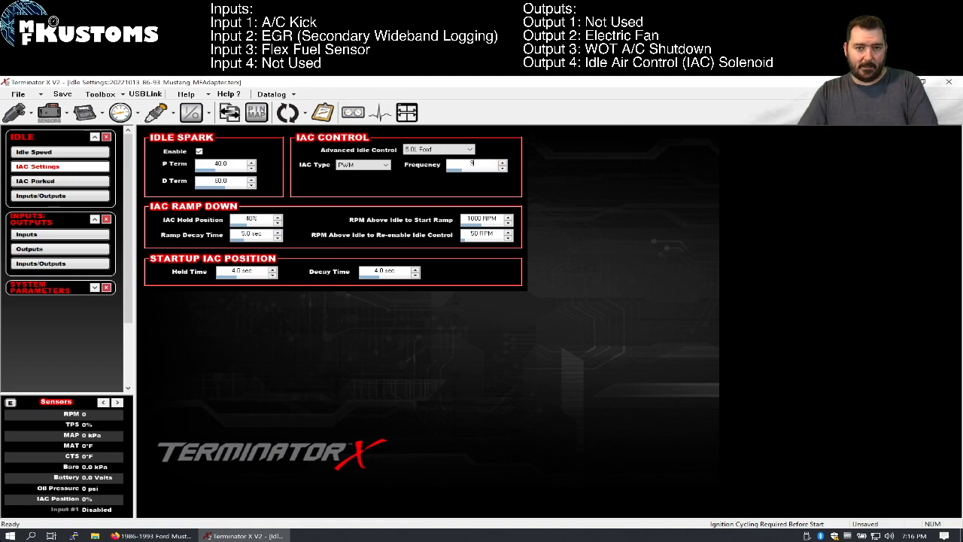
{"action": "type", "text": "134"}
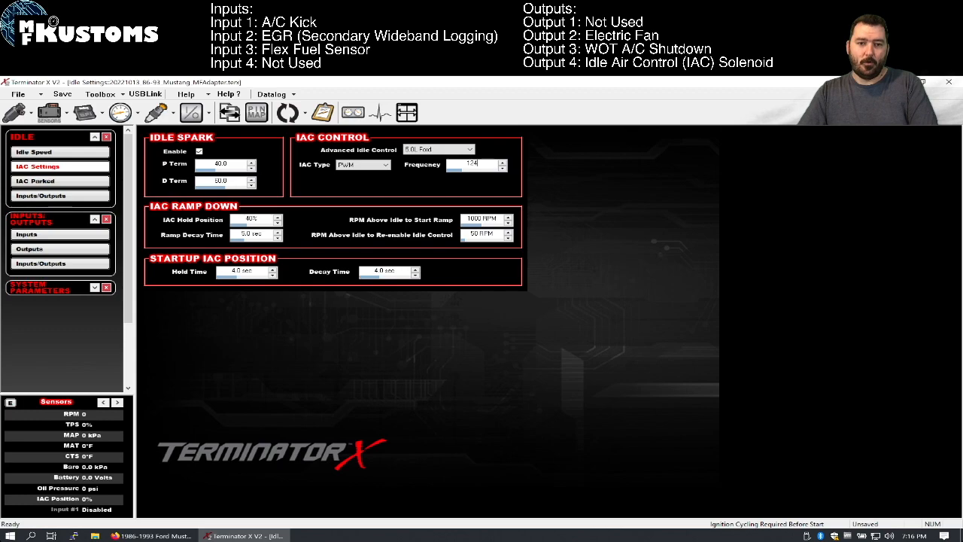
{"action": "key", "text": "BackSpace"}
{"action": "key", "text": "BackSpace"}
{"action": "type", "text": "315"}
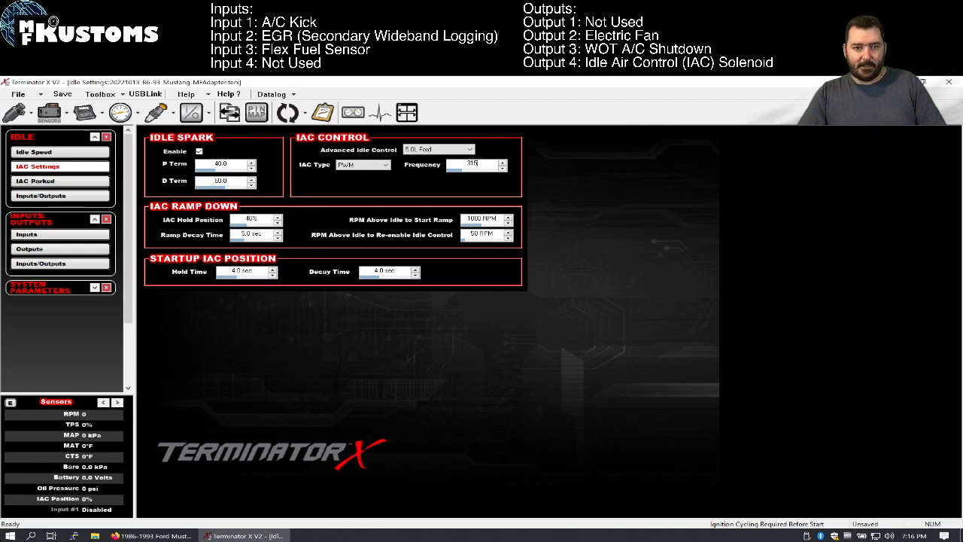
{"action": "key", "text": "Tab"}
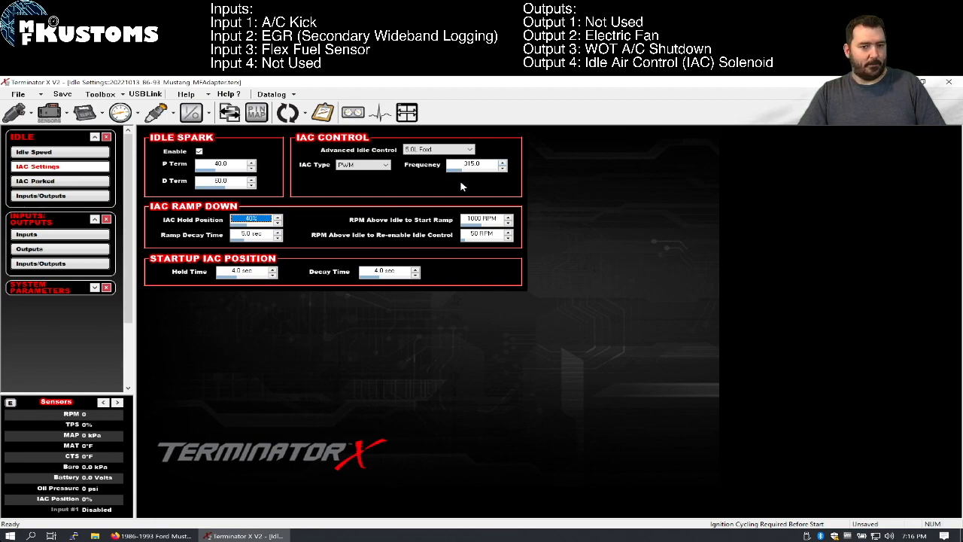
Assign the idle's IAC PWM output to Output #4 (B3) in the ECU pin map and review the input assignments.
{"action": "left_click", "coordinate": [61, 201]}
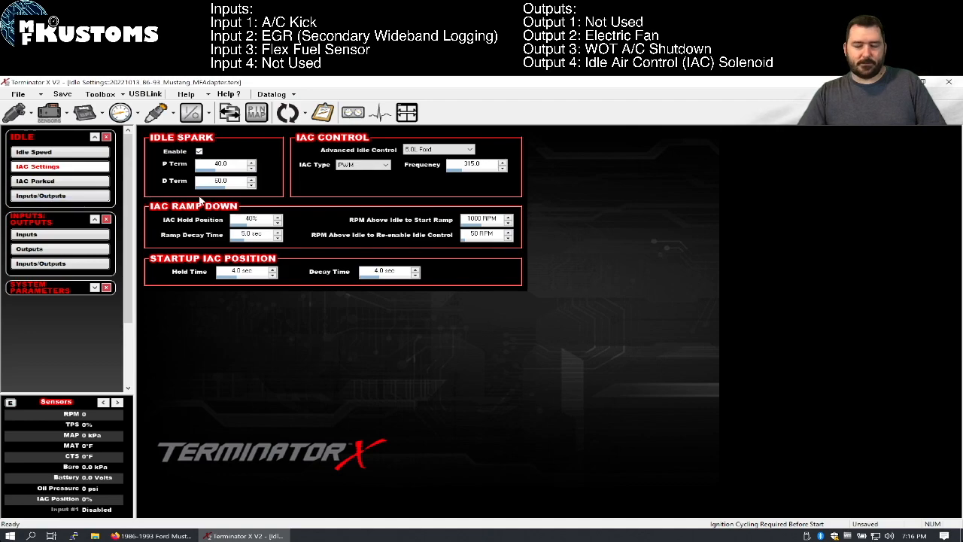
{"action": "left_click", "coordinate": [88, 201]}
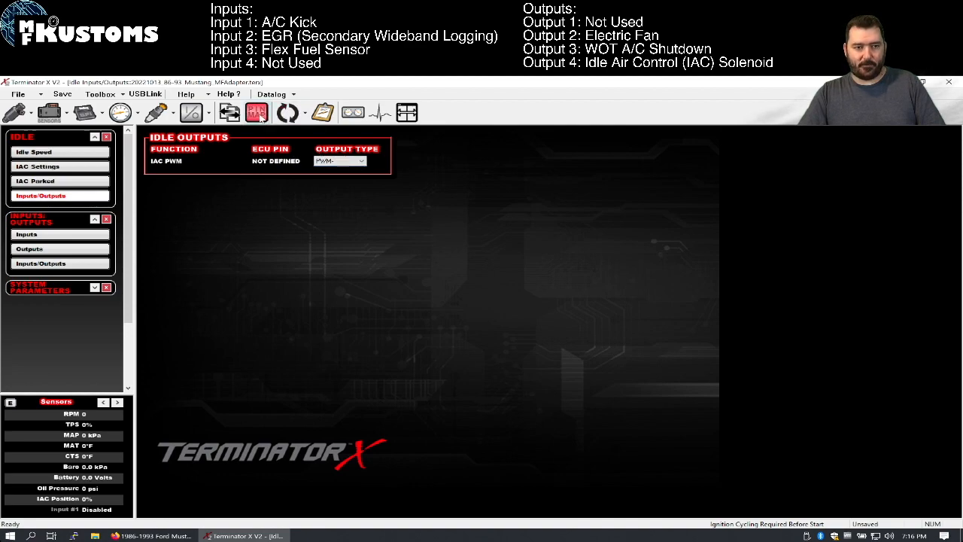
{"action": "left_click", "coordinate": [260, 116]}
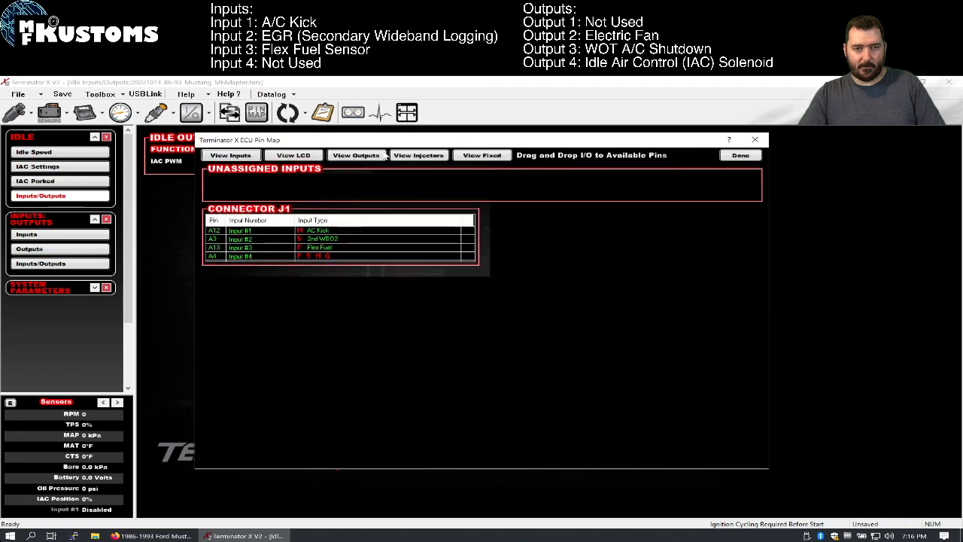
{"action": "left_click", "coordinate": [365, 156]}
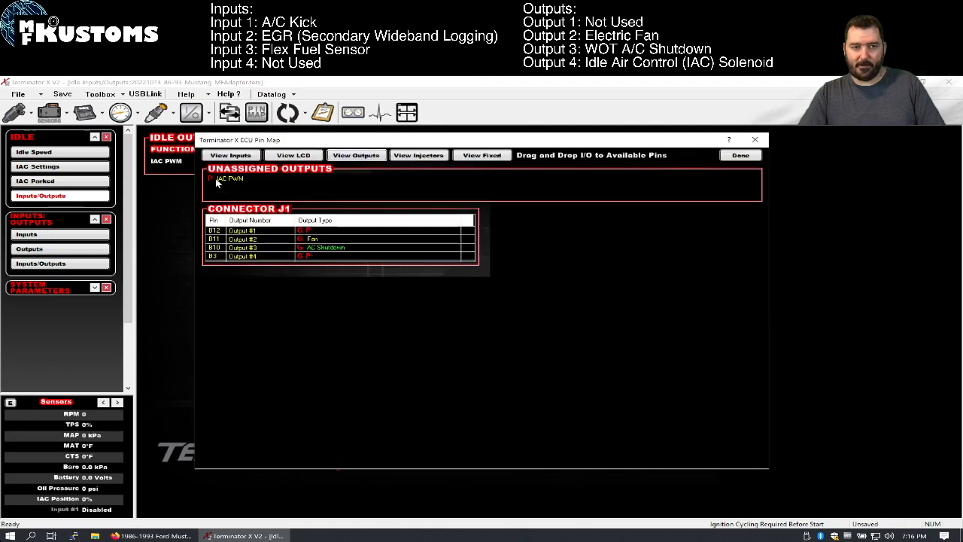
{"action": "left_click_drag", "start_coordinate": [223, 182], "coordinate": [307, 262]}
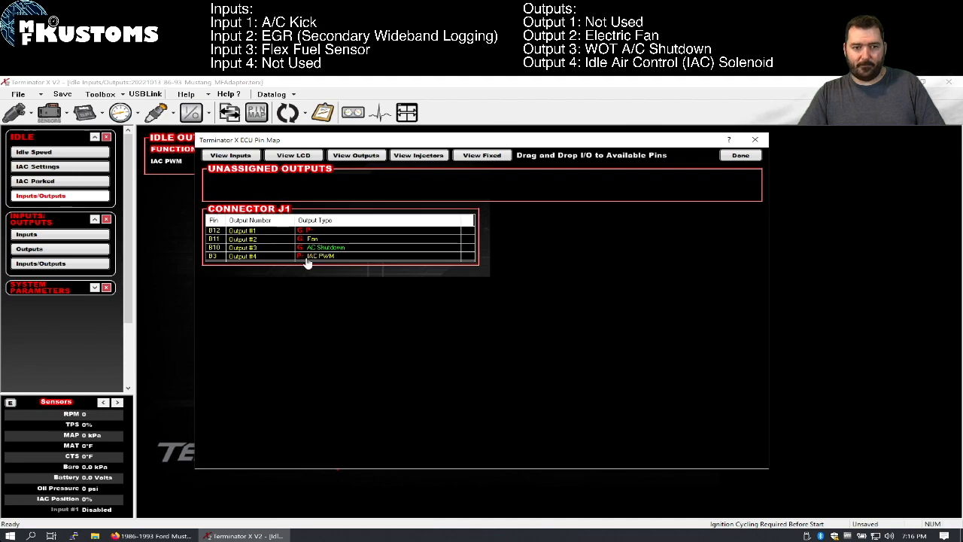
{"action": "left_click", "coordinate": [740, 155]}
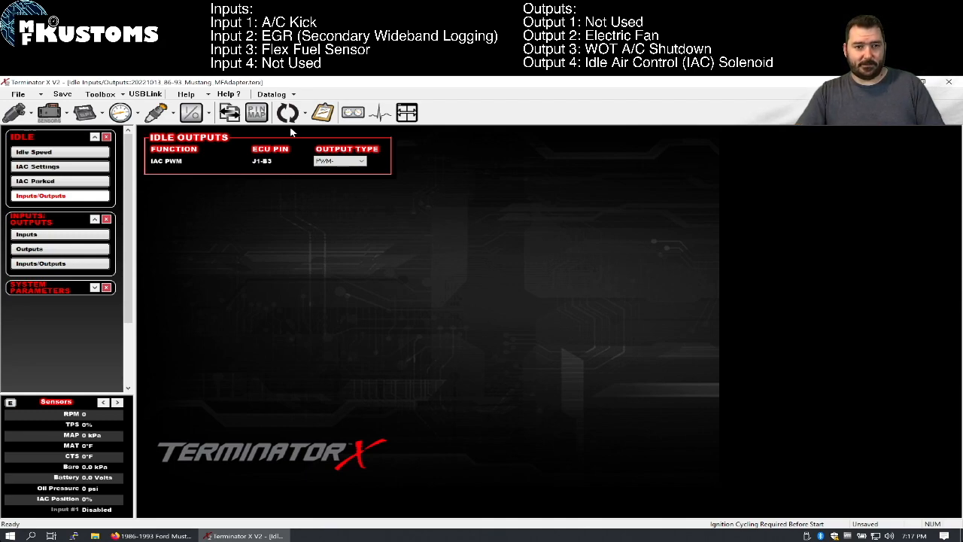
{"action": "left_click", "coordinate": [257, 113]}
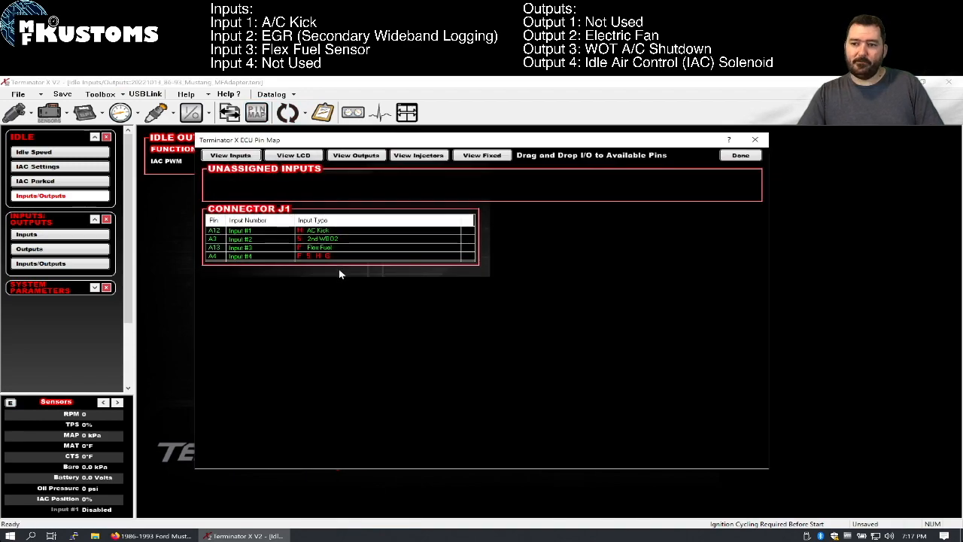
{"action": "left_click", "coordinate": [740, 156]}
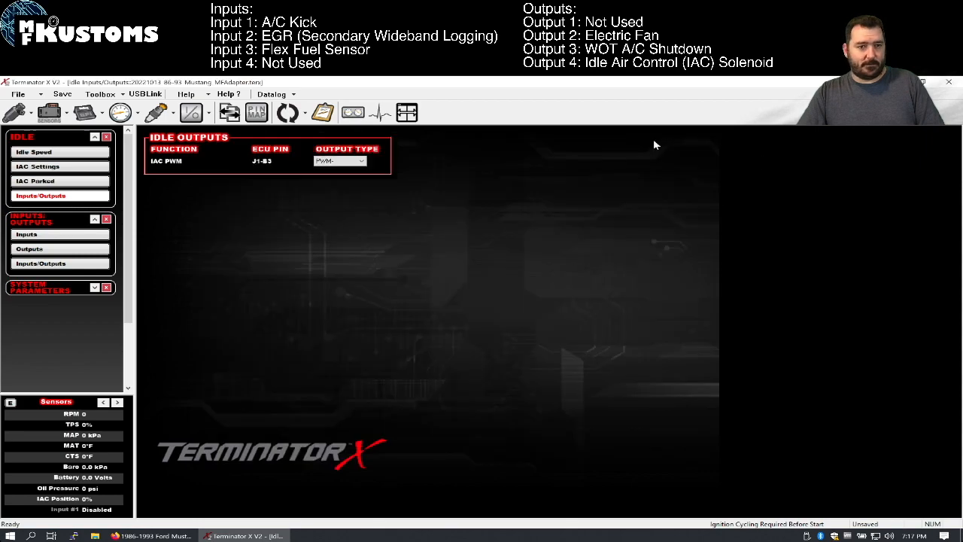
Disable the Flex Fuel and 2nd WBO2 inputs in the Inputs table.
{"action": "left_click", "coordinate": [192, 115]}
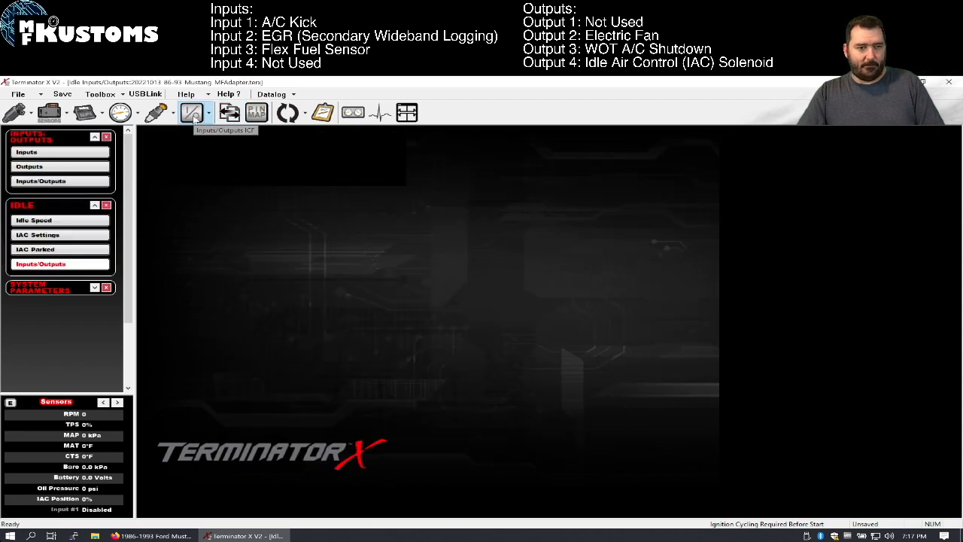
{"action": "left_click", "coordinate": [45, 153]}
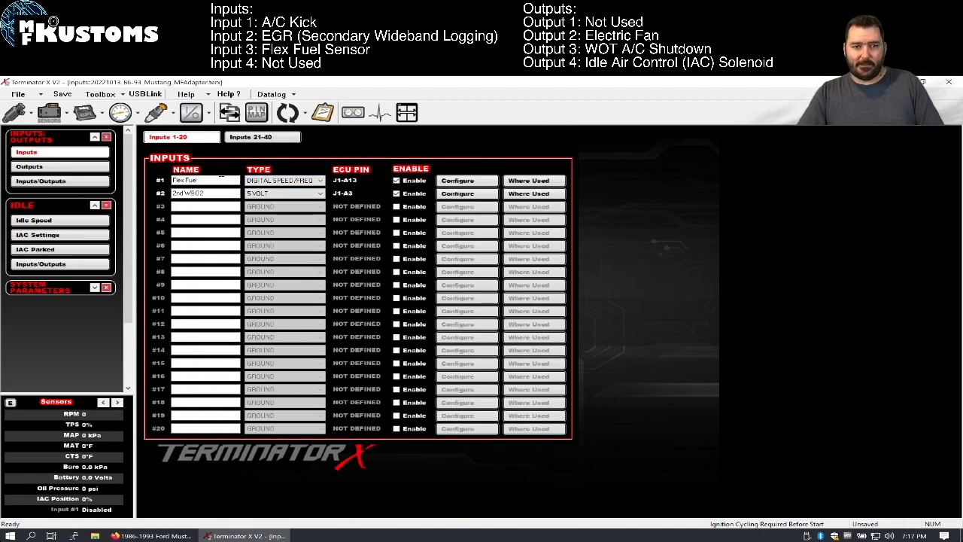
{"action": "left_click", "coordinate": [396, 181]}
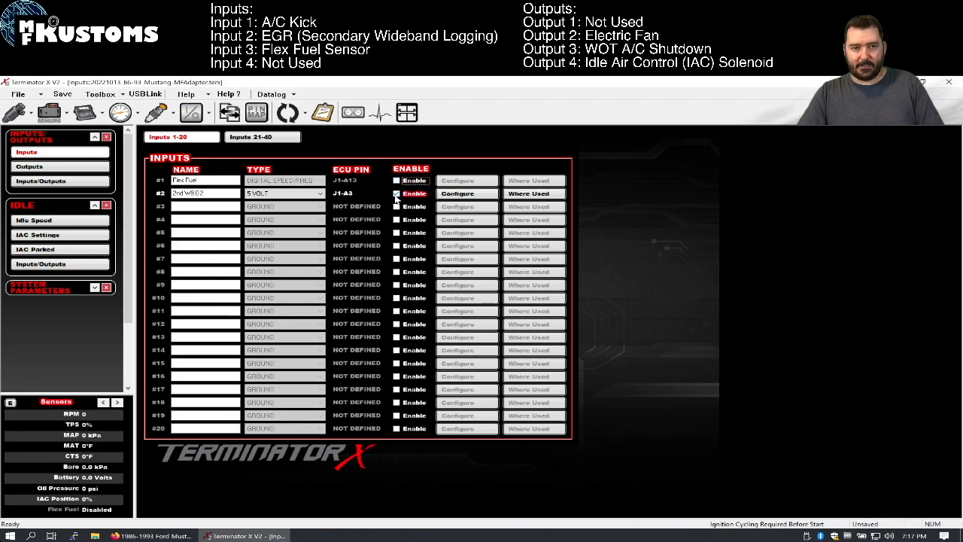
{"action": "left_click", "coordinate": [410, 193]}
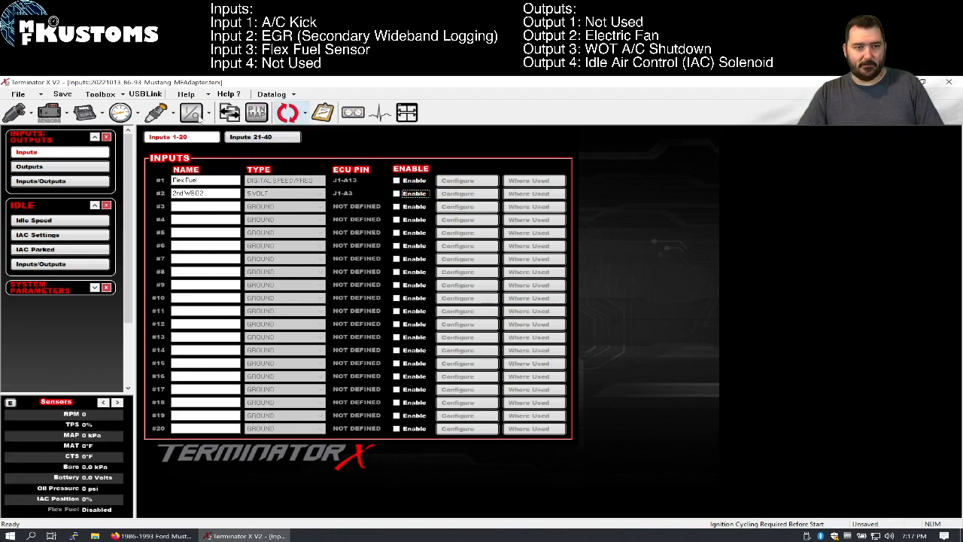
Disable the Fan output in the Outputs table and check the input assignments in the ECU pin map.
{"action": "left_click", "coordinate": [89, 167]}
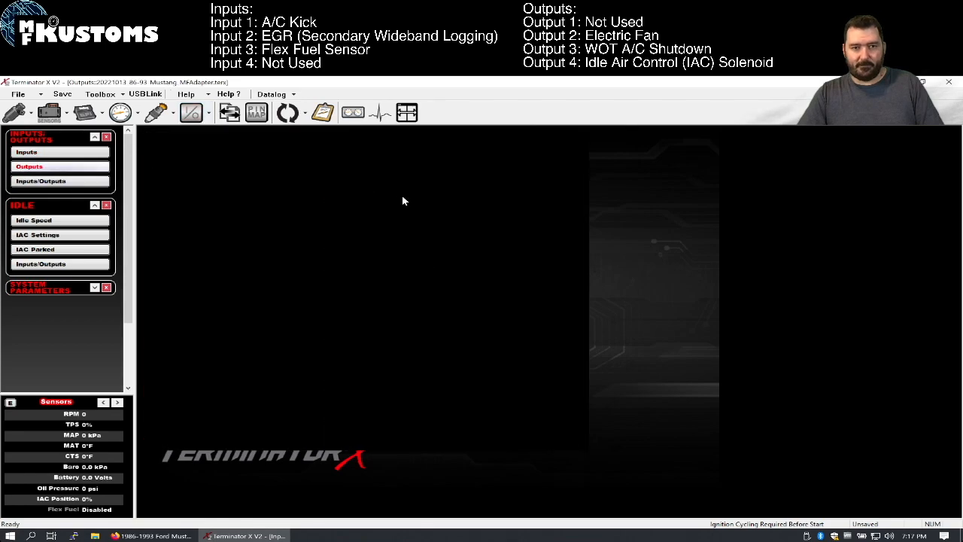
{"action": "left_click", "coordinate": [380, 162]}
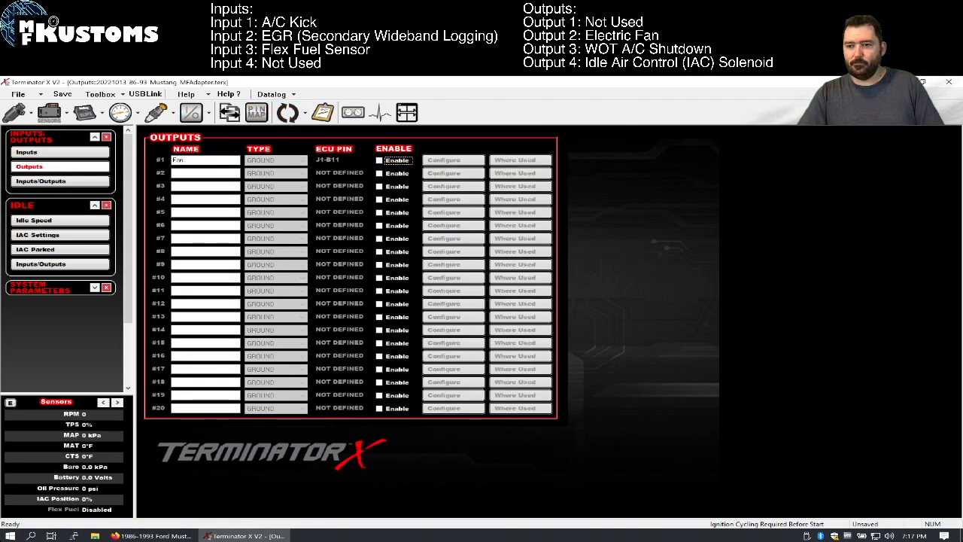
{"action": "left_click", "coordinate": [264, 119]}
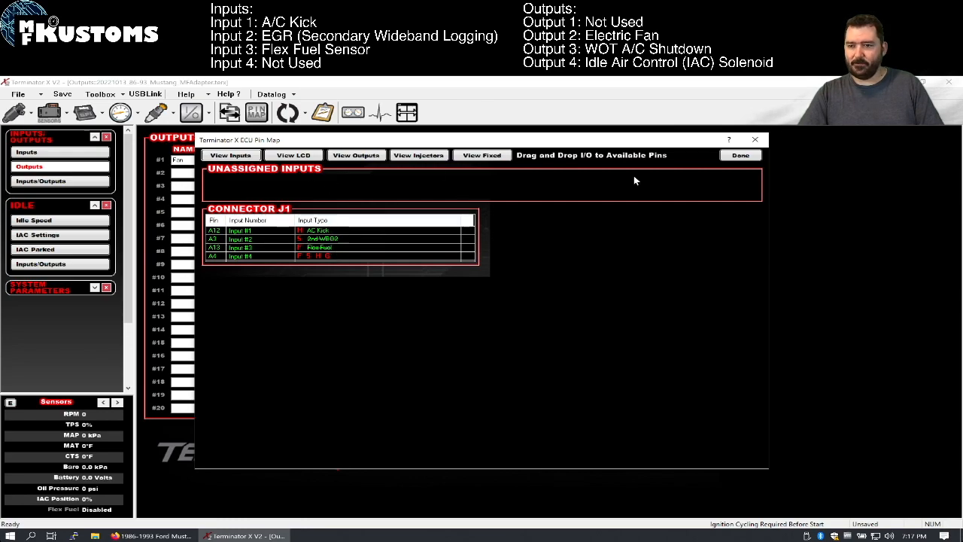
{"action": "left_click", "coordinate": [734, 156]}
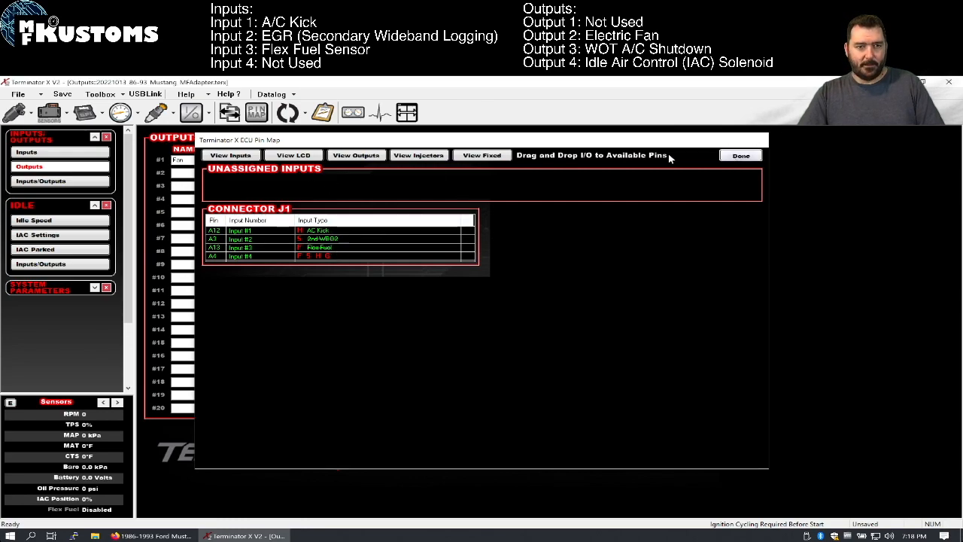